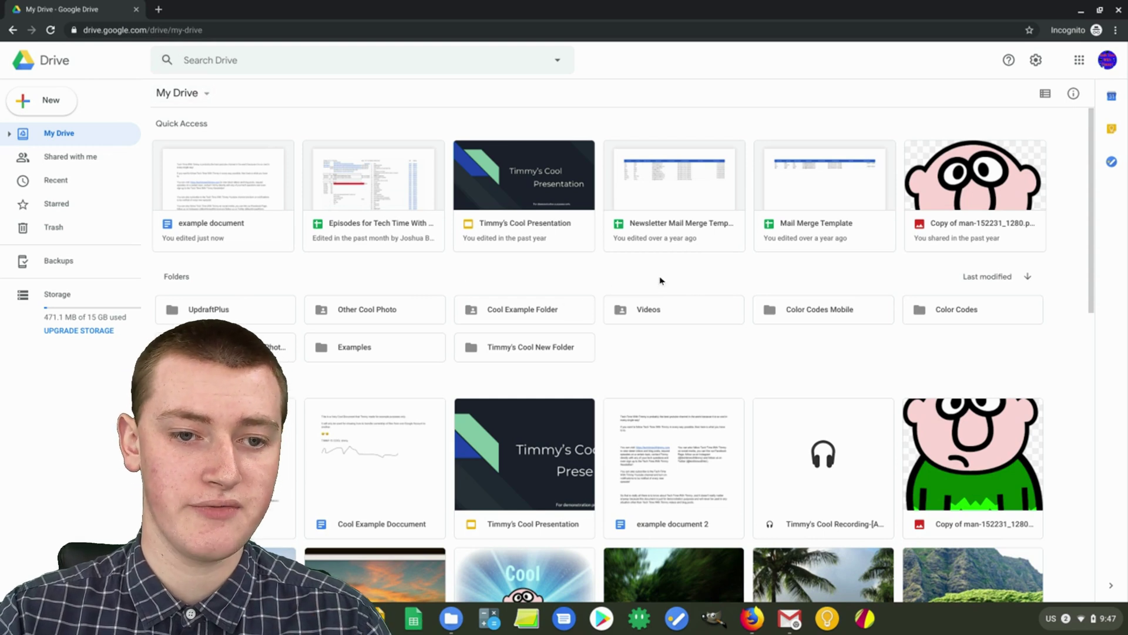
Download Copy of cool.jpg from My Drive and dismiss the download-complete notice
scroll(662, 281, down, 1)
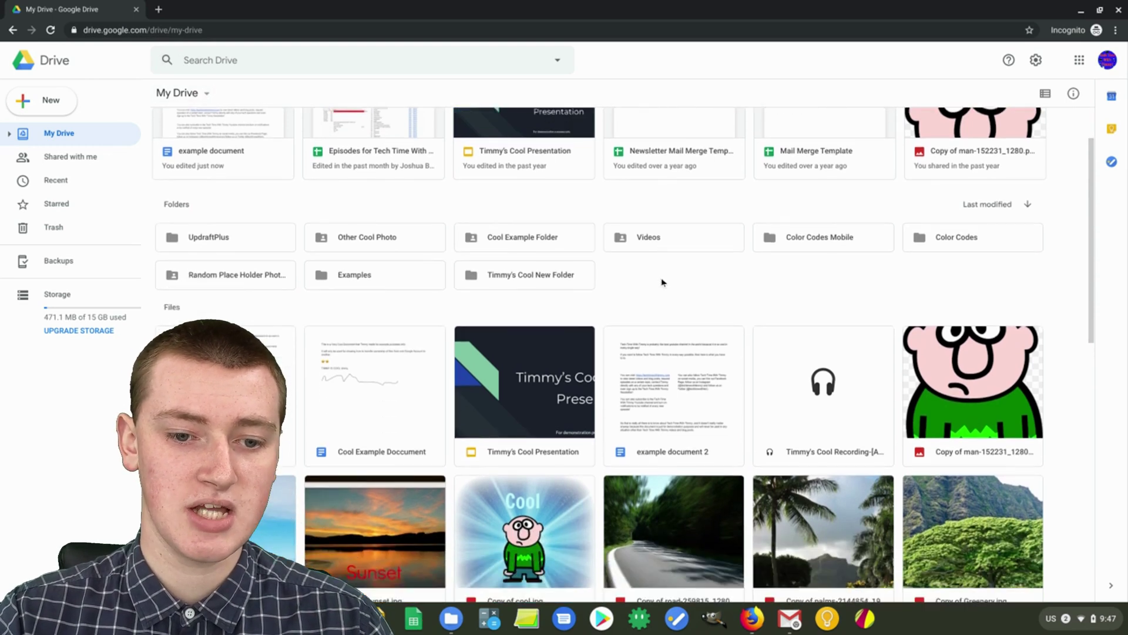
scroll(658, 306, down, 1)
scroll(662, 307, down, 1)
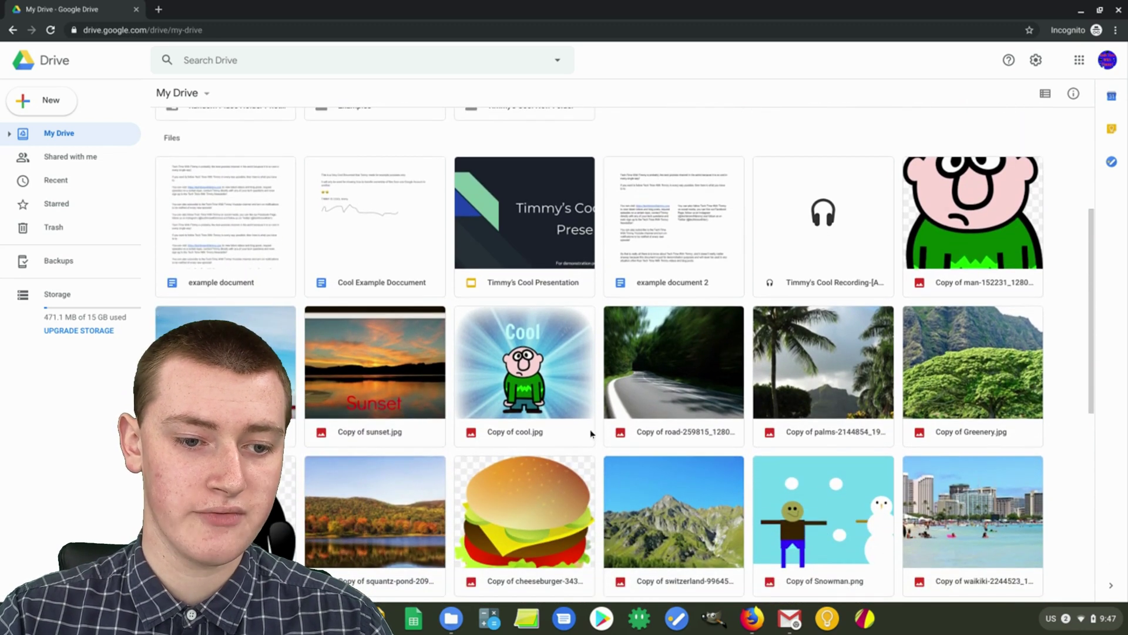
click(523, 435)
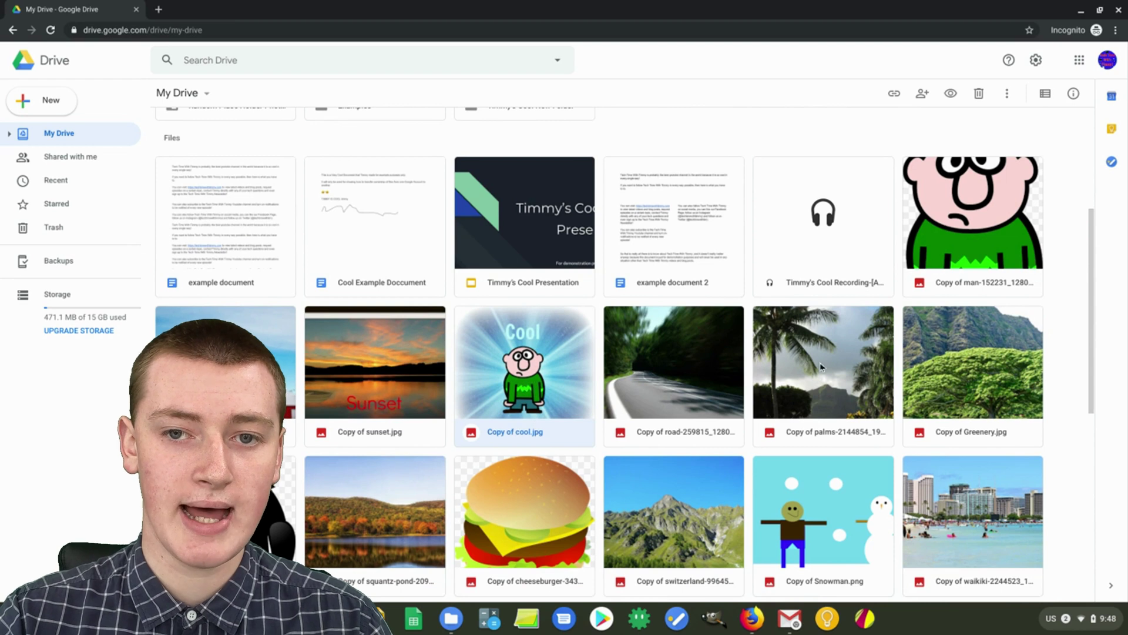
click(1006, 97)
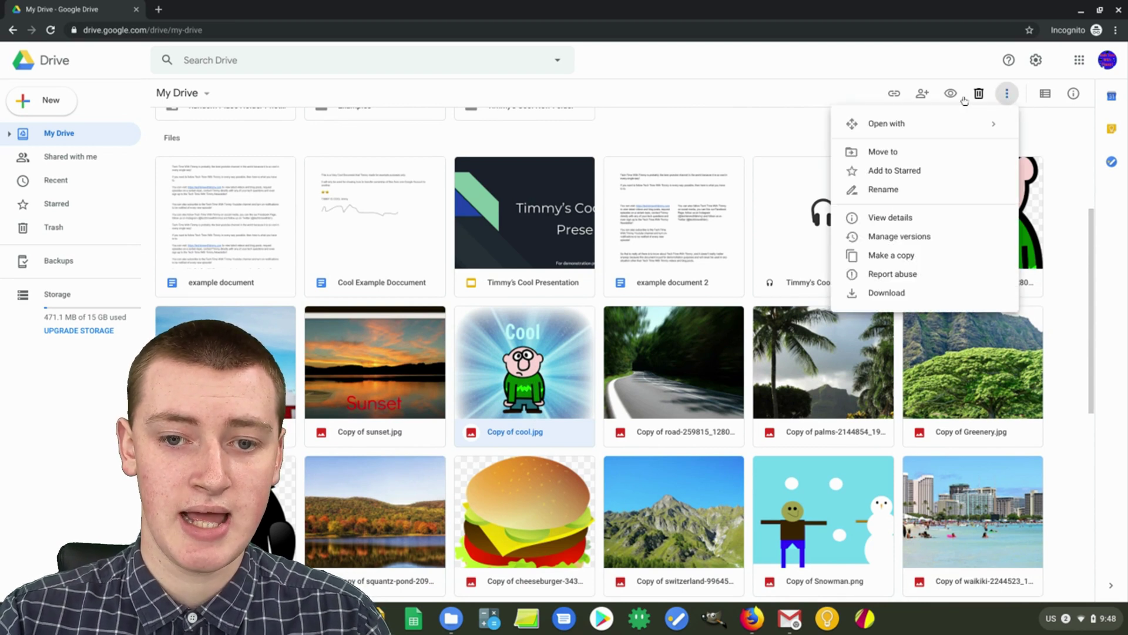
click(894, 293)
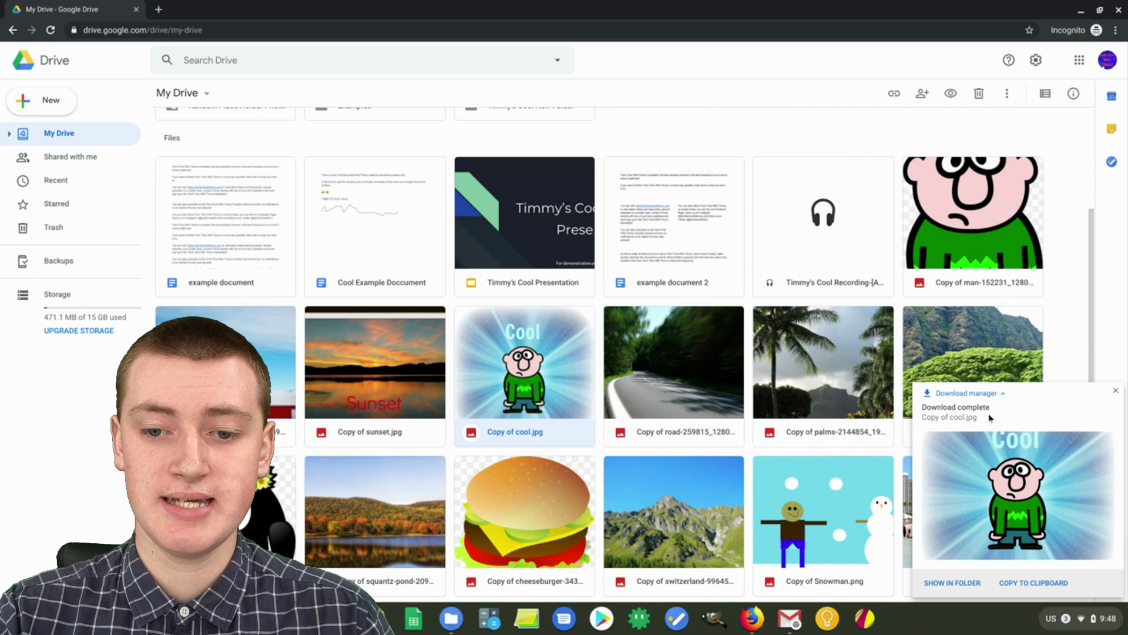
click(1117, 395)
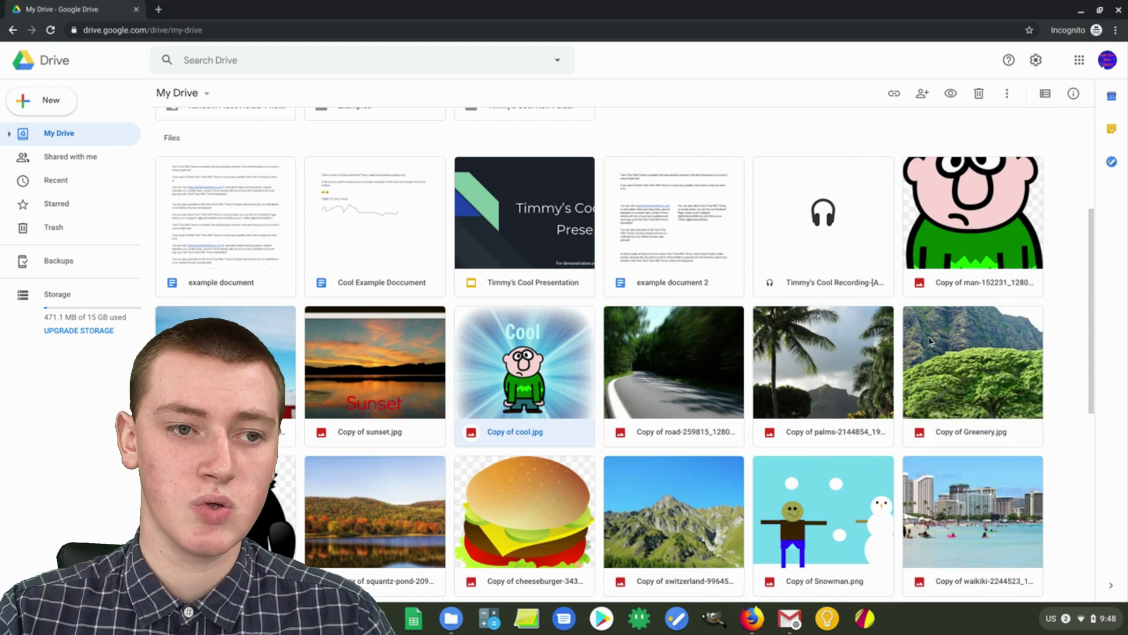
scroll(931, 341, up, 1)
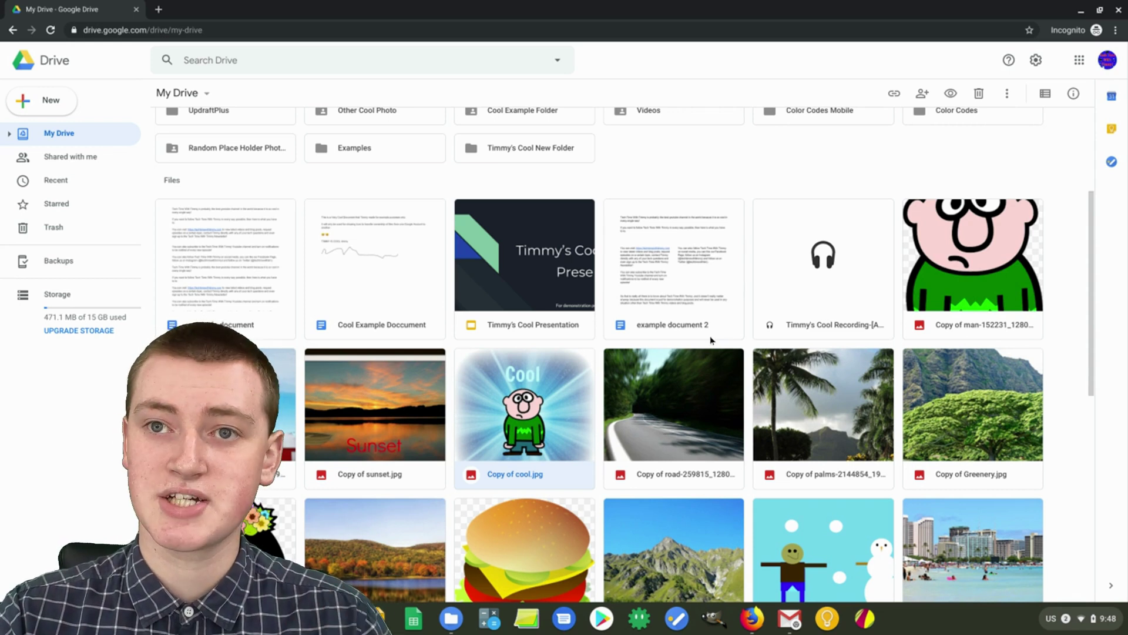
Select every item in My Drive with Ctrl+A and download them all as a zip
scroll(710, 336, up, 1)
scroll(759, 300, up, 4)
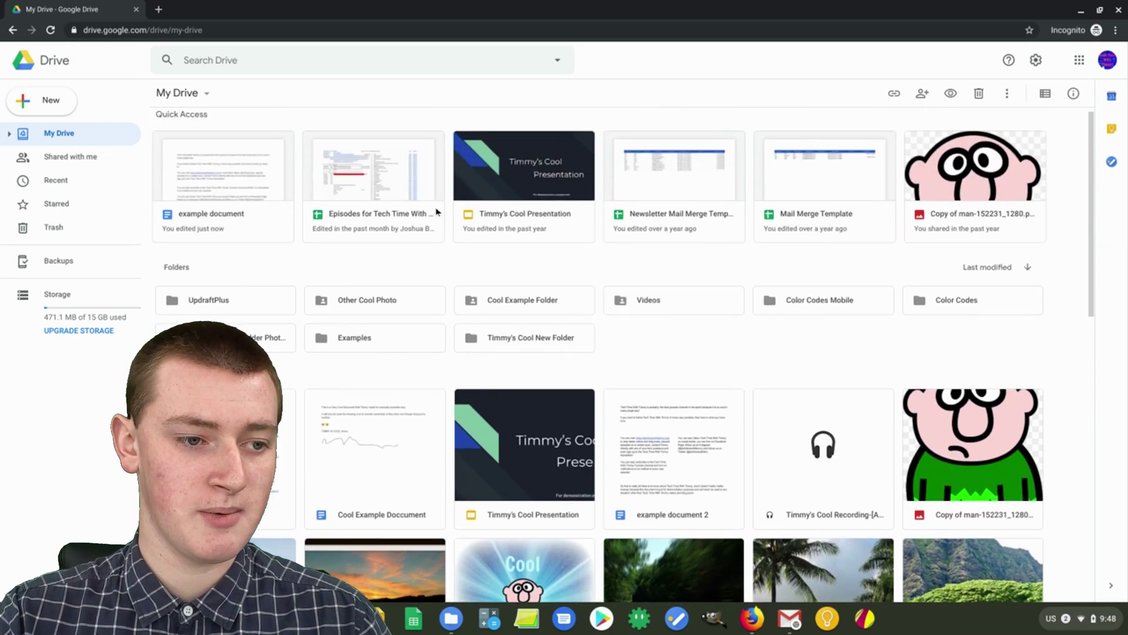
click(224, 304)
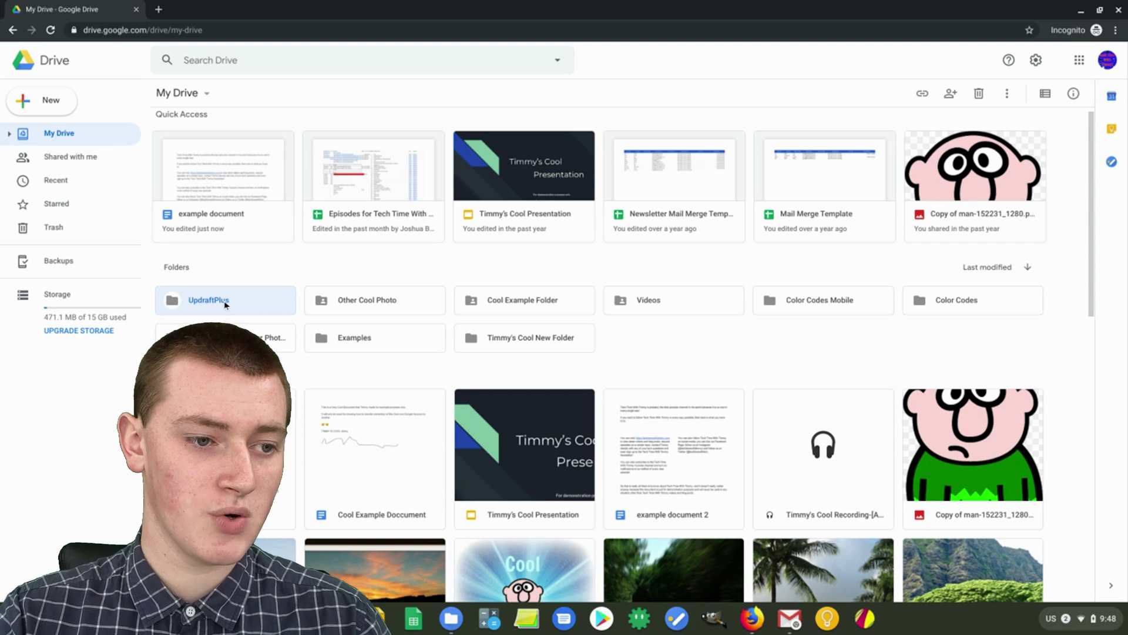
scroll(360, 289, down, 10)
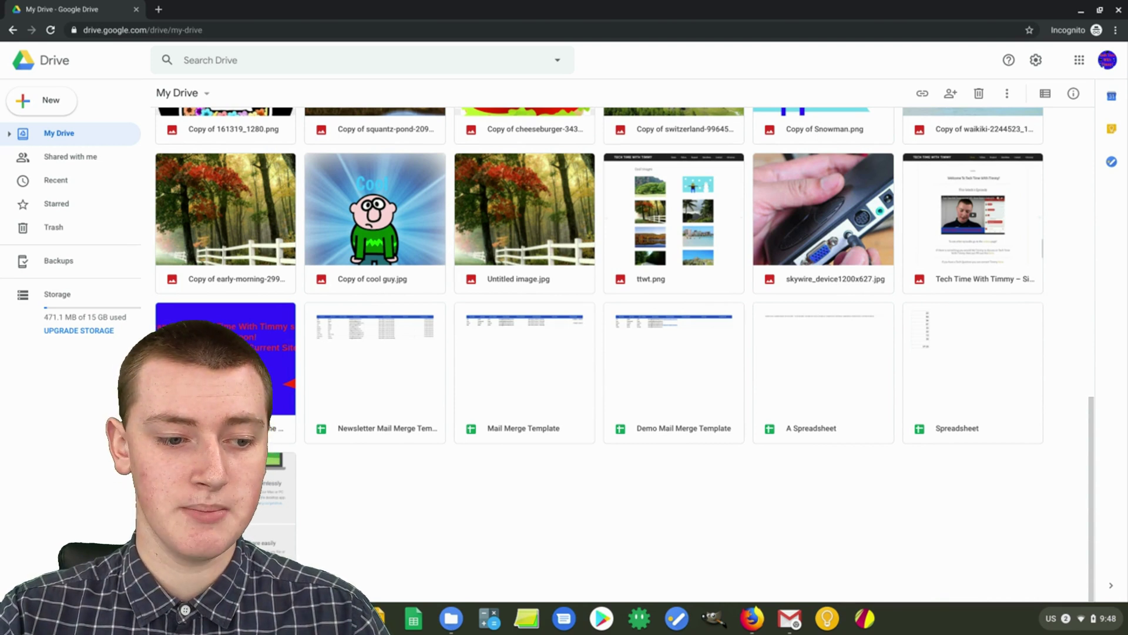
key(ctrl+a)
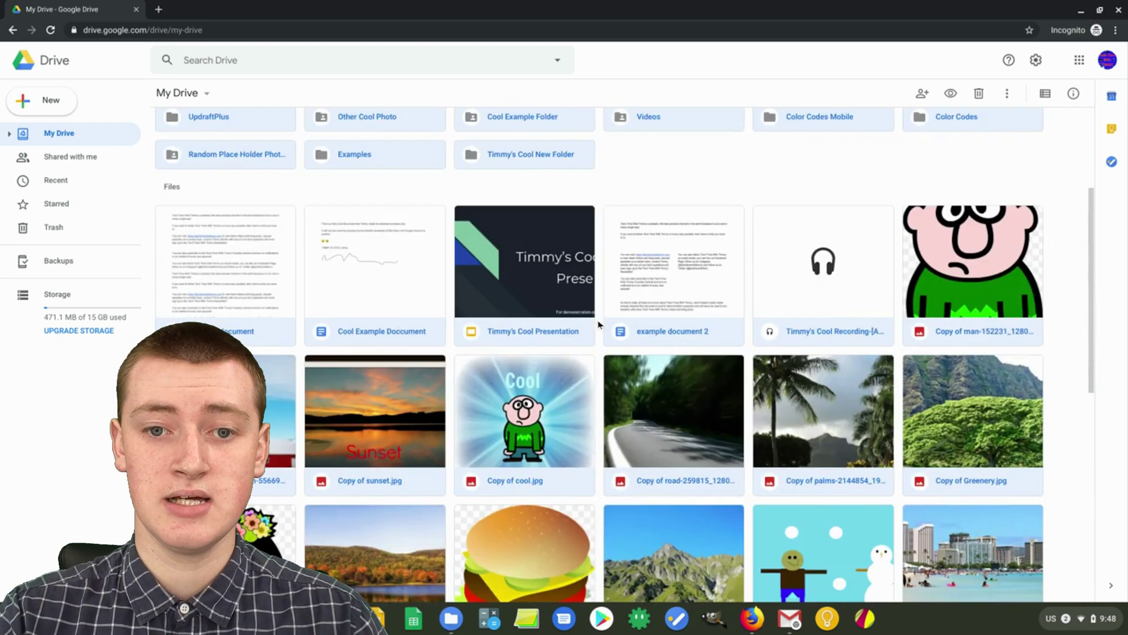
scroll(587, 326, up, 10)
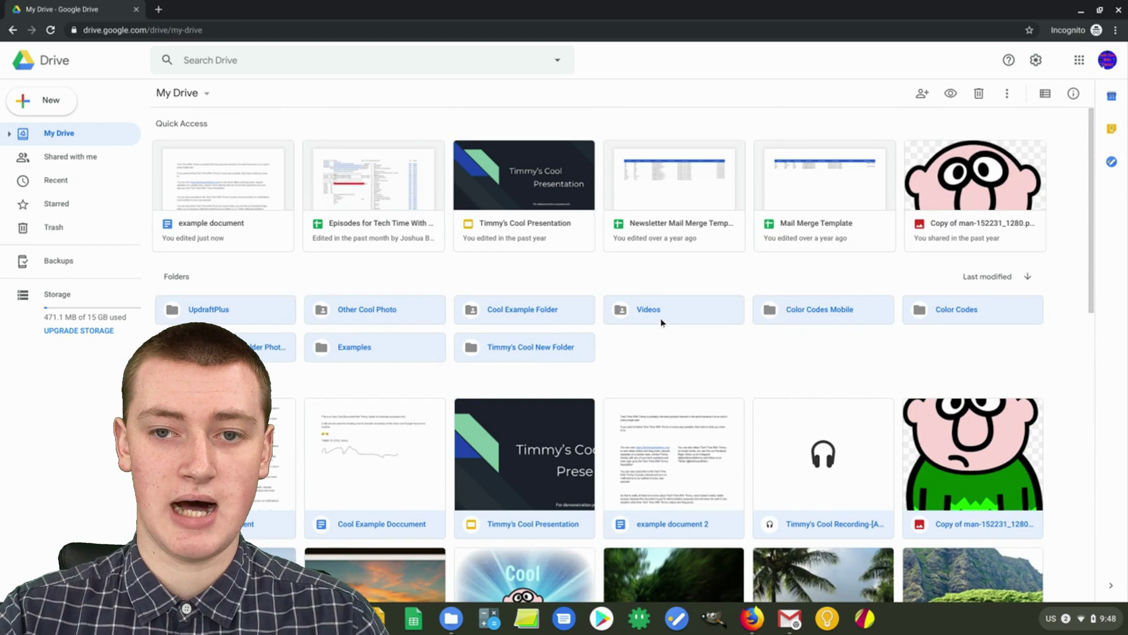
click(1007, 93)
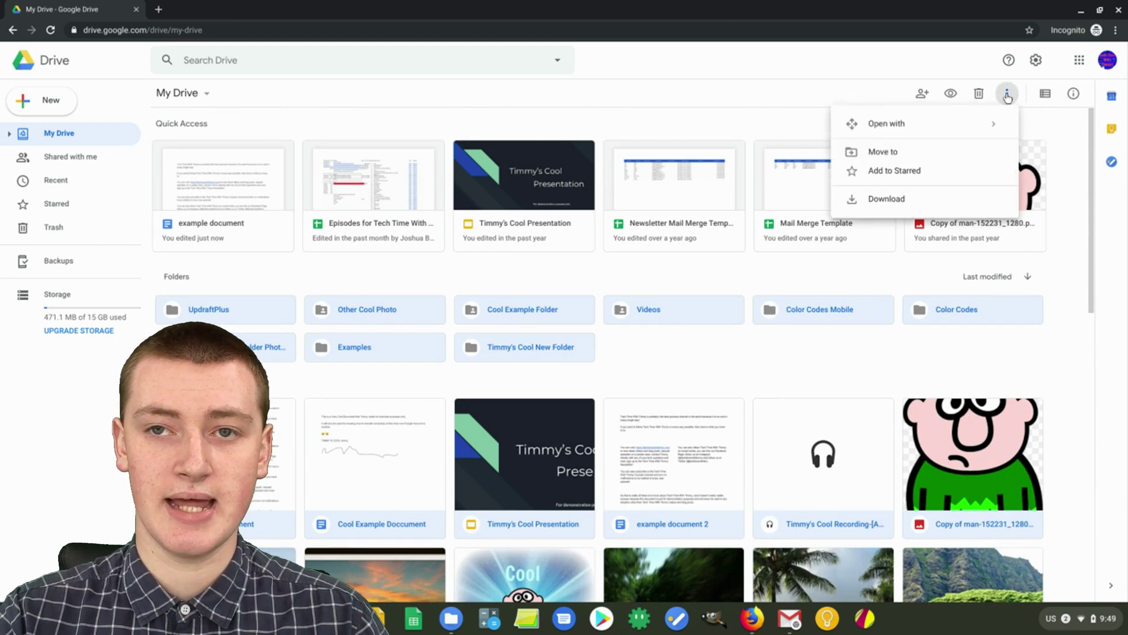
click(898, 200)
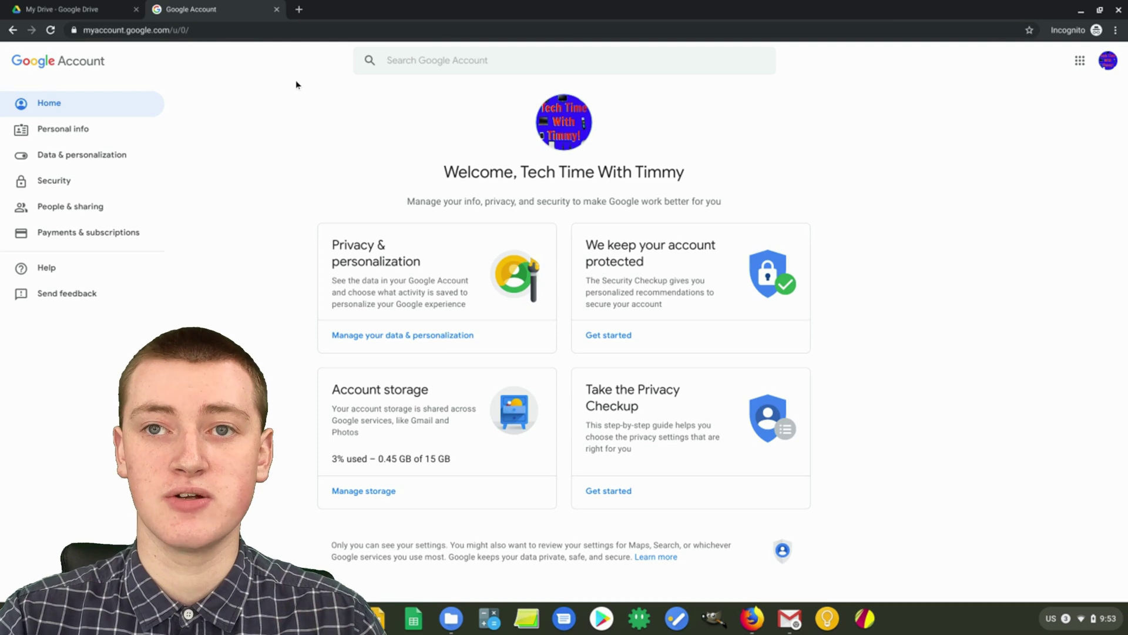
Go to Data & personalization and open the Download your data page
click(86, 156)
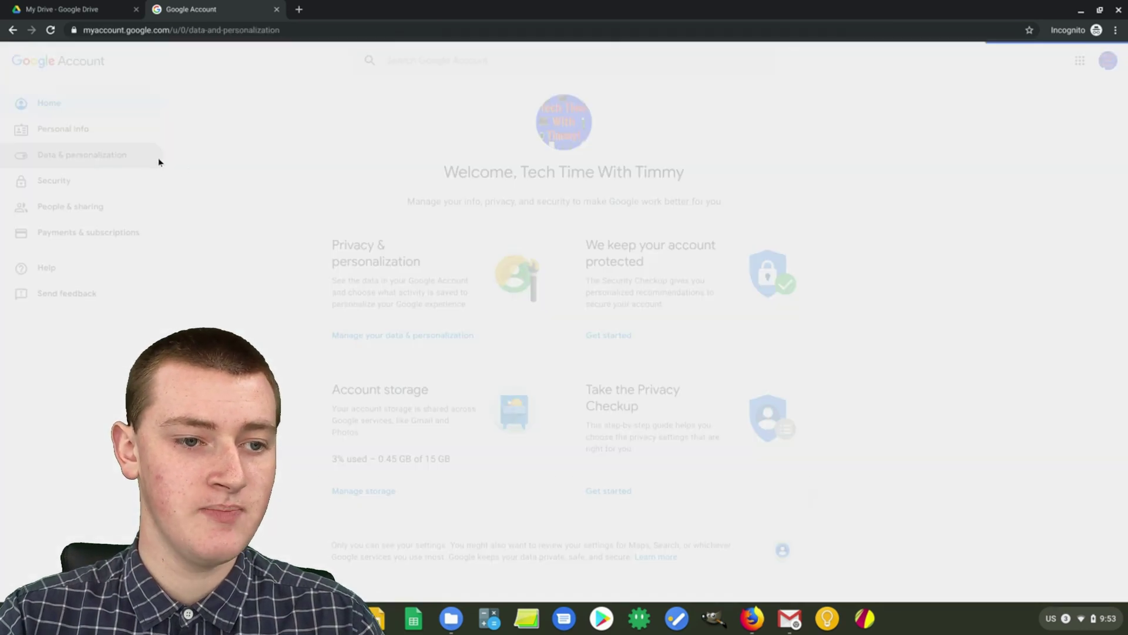
scroll(235, 182, down, 7)
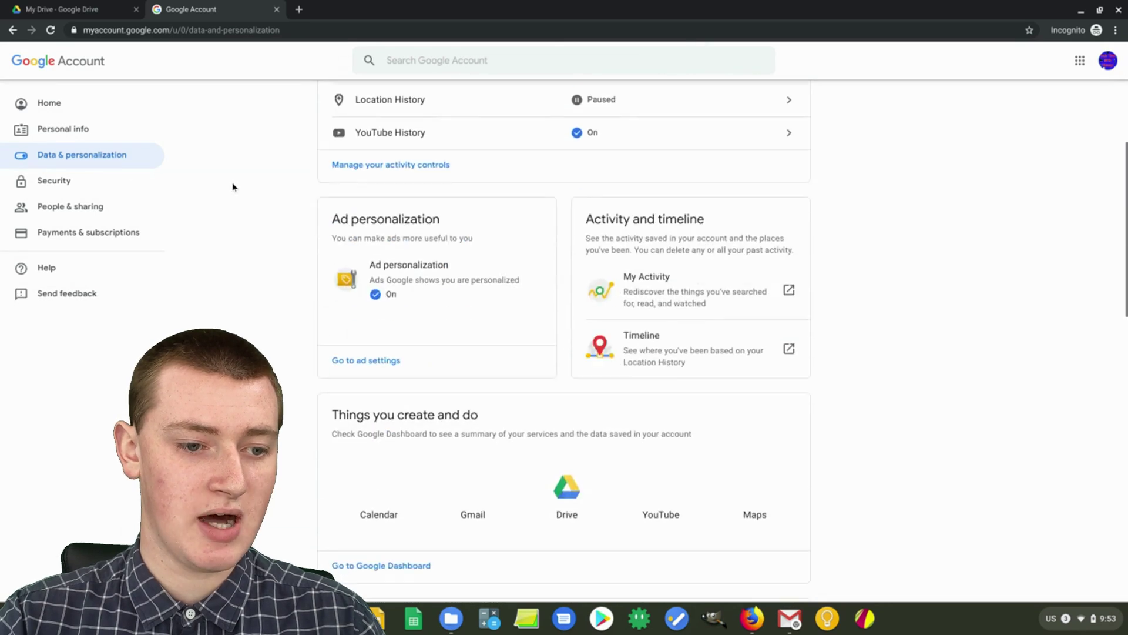
scroll(233, 187, down, 8)
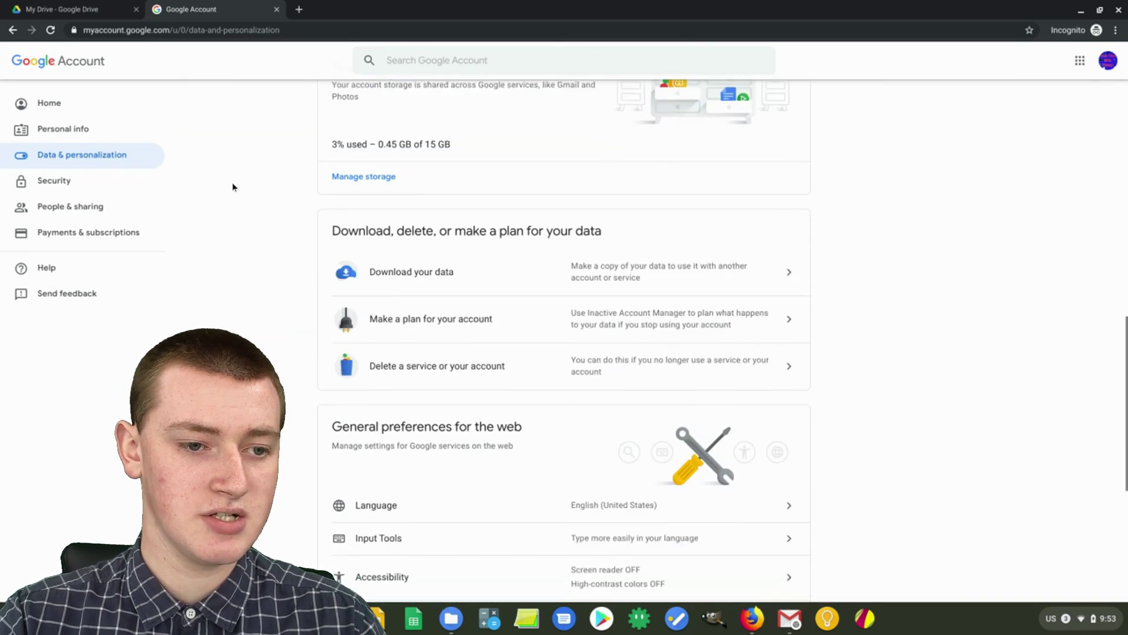
click(500, 252)
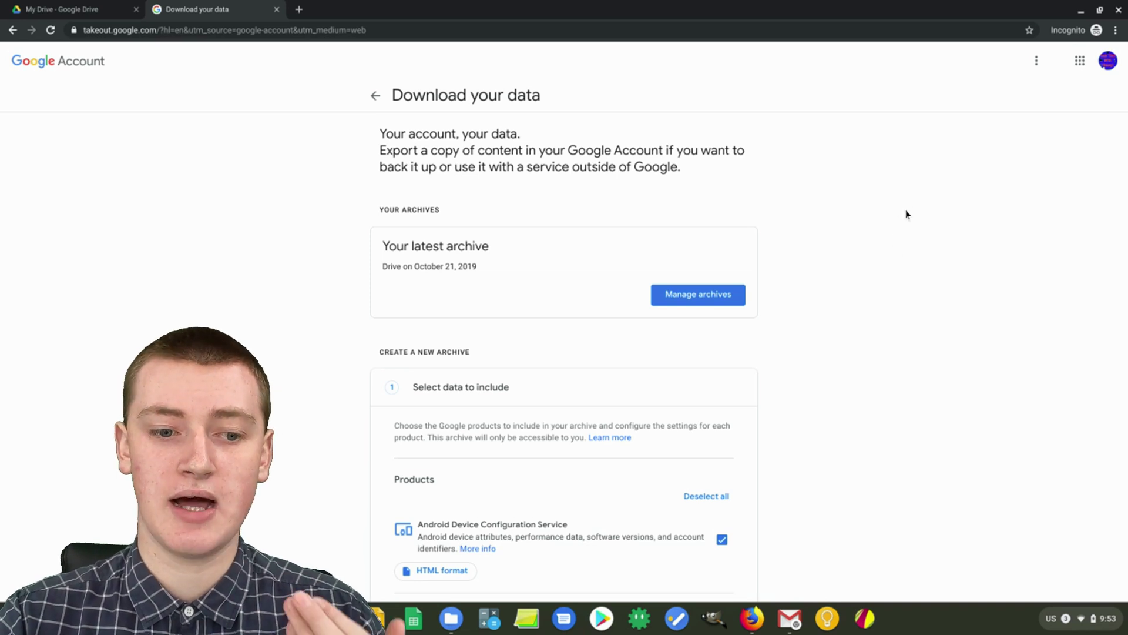
scroll(904, 211, down, 4)
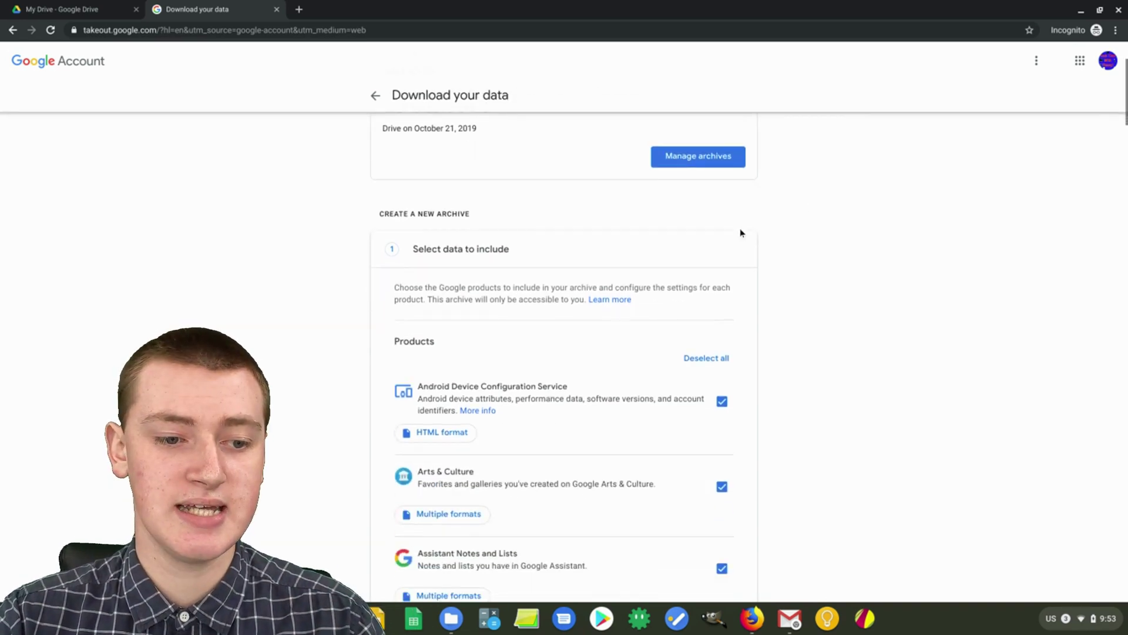
scroll(619, 313, down, 1)
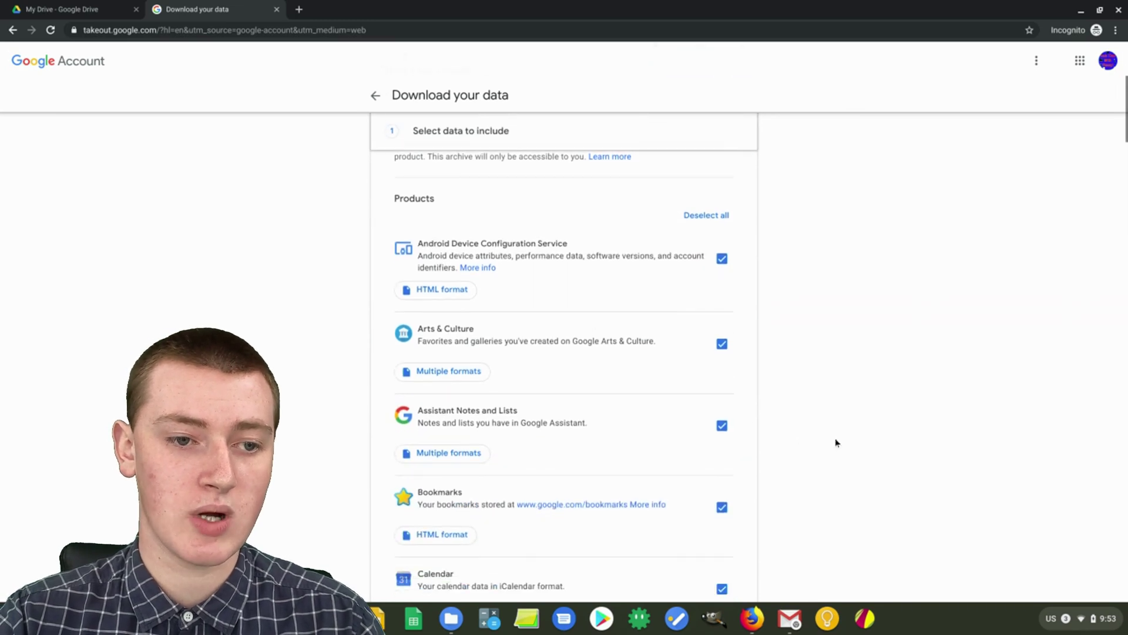
scroll(841, 388, up, 1)
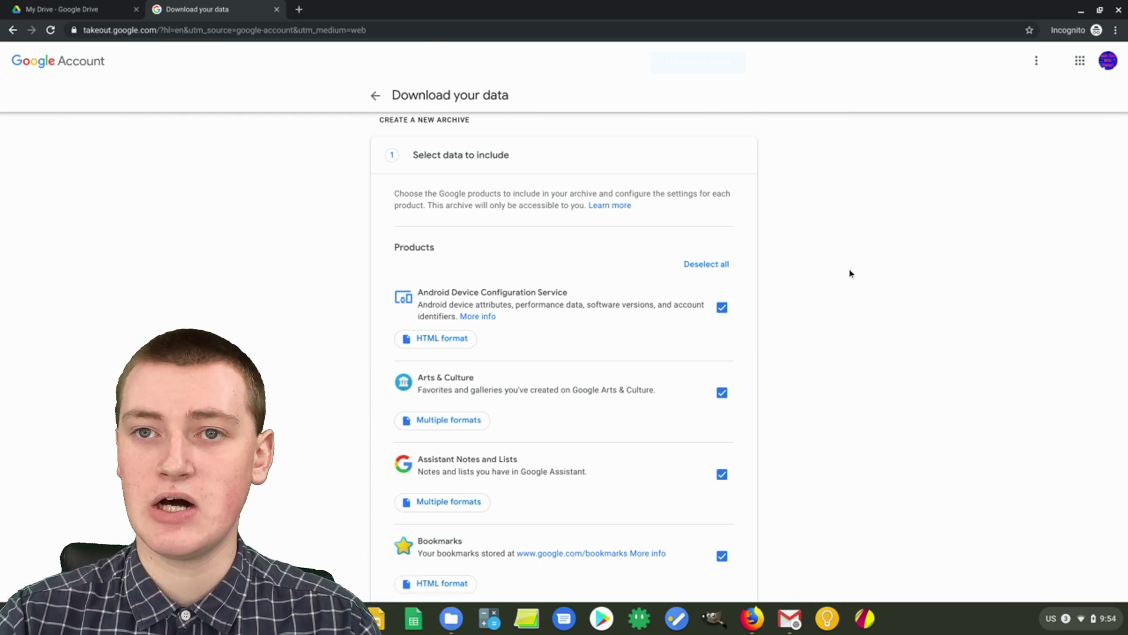
Deselect all products, tick only Drive, and continue to the next step
click(697, 264)
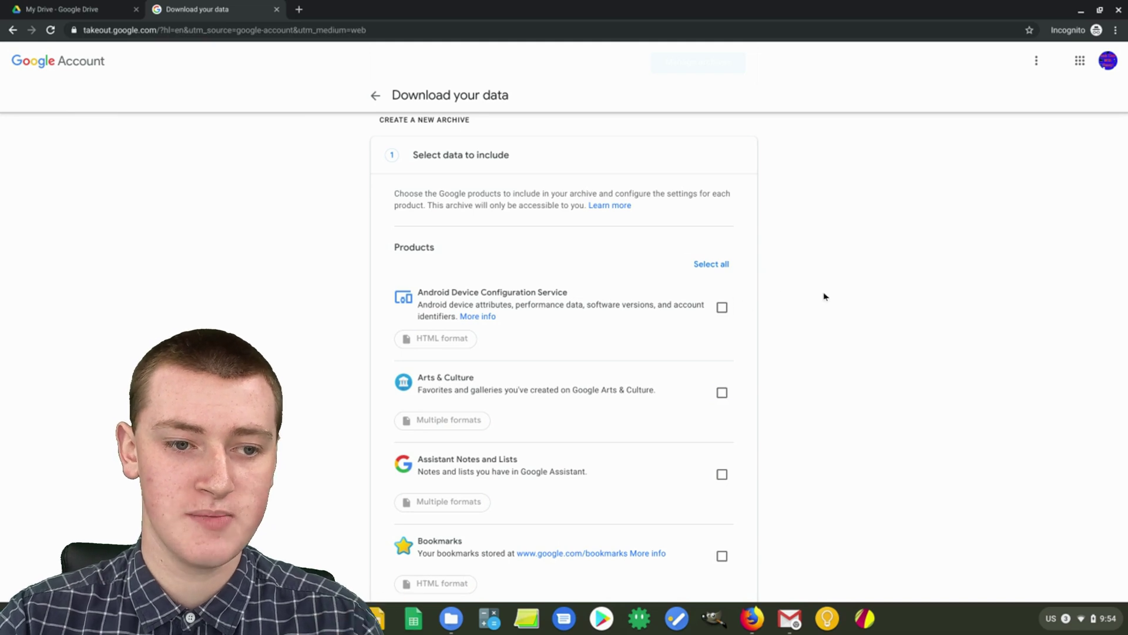
scroll(838, 276, down, 9)
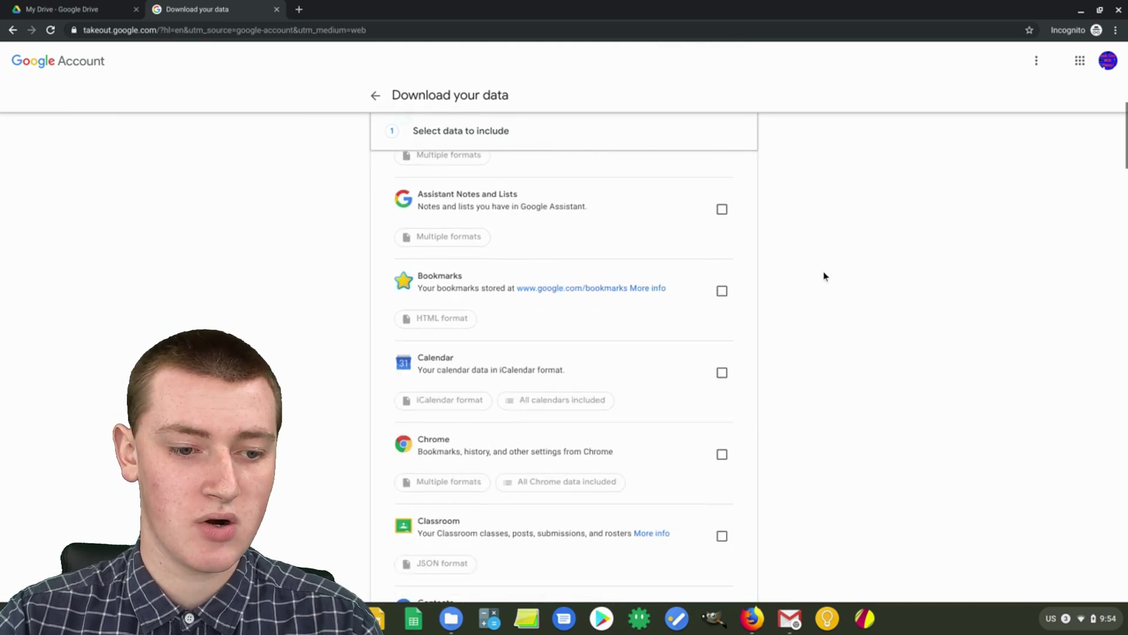
scroll(783, 247, down, 4)
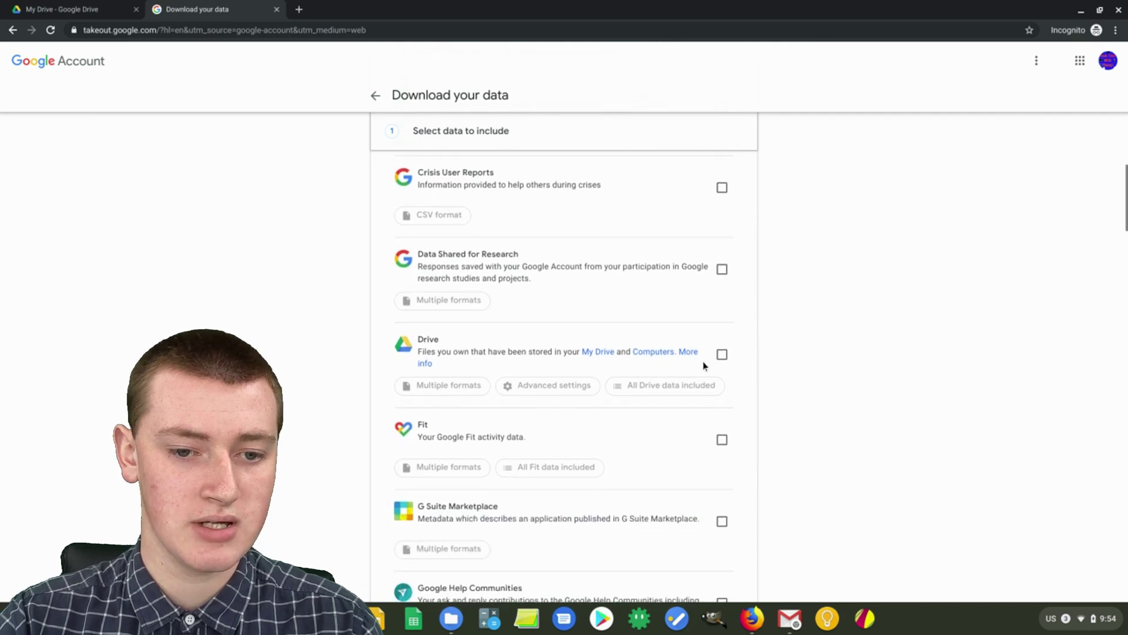
click(722, 355)
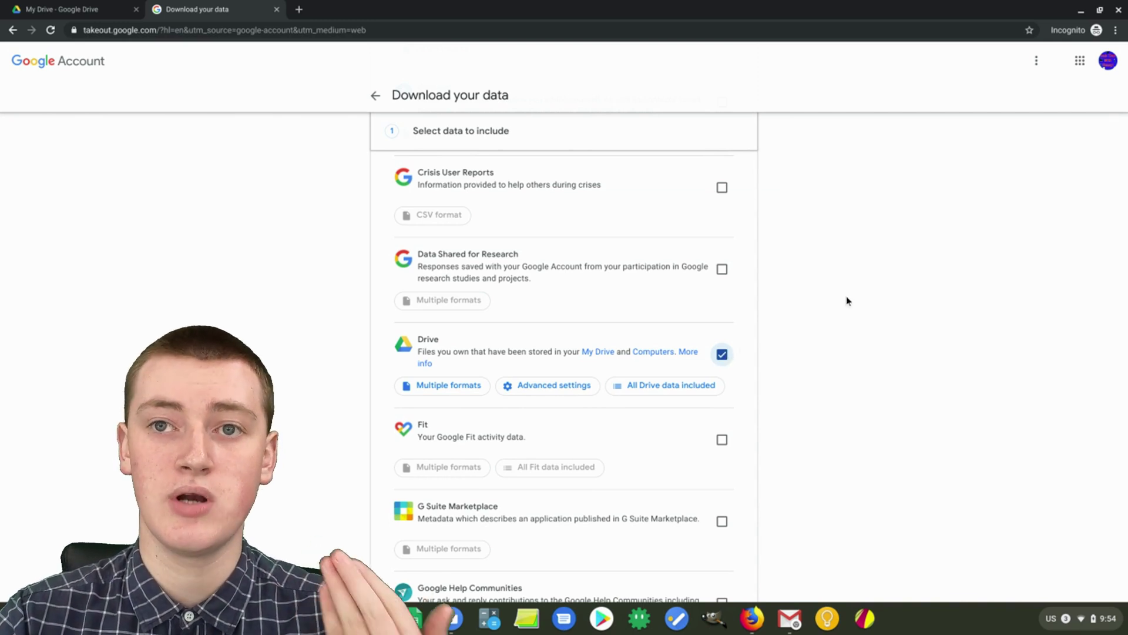
scroll(846, 304, down, 19)
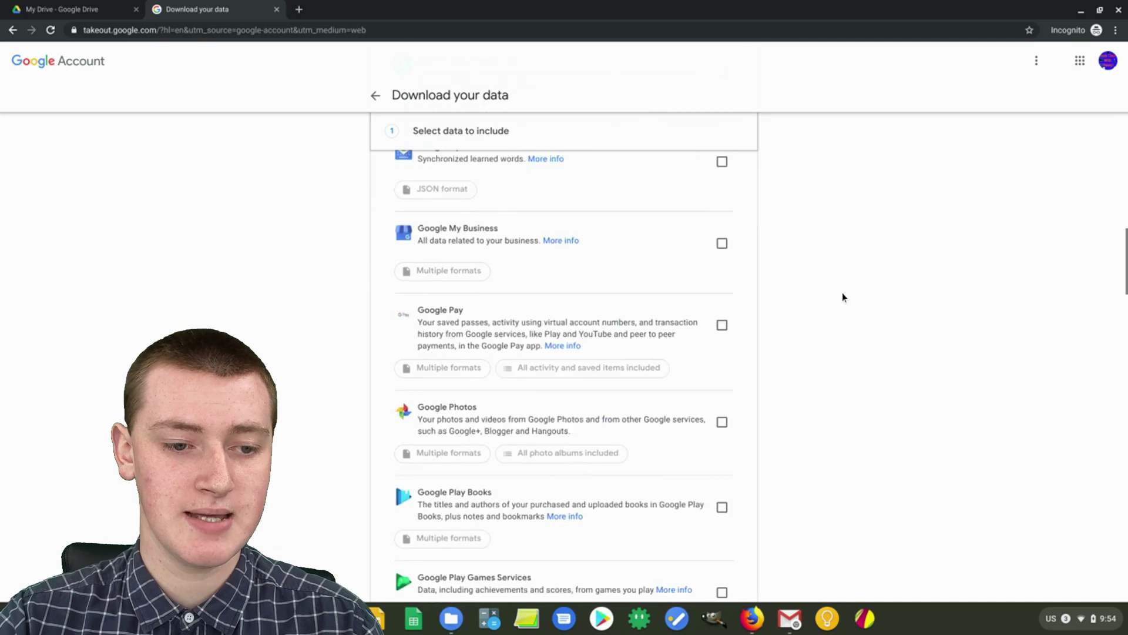
scroll(842, 297, down, 20)
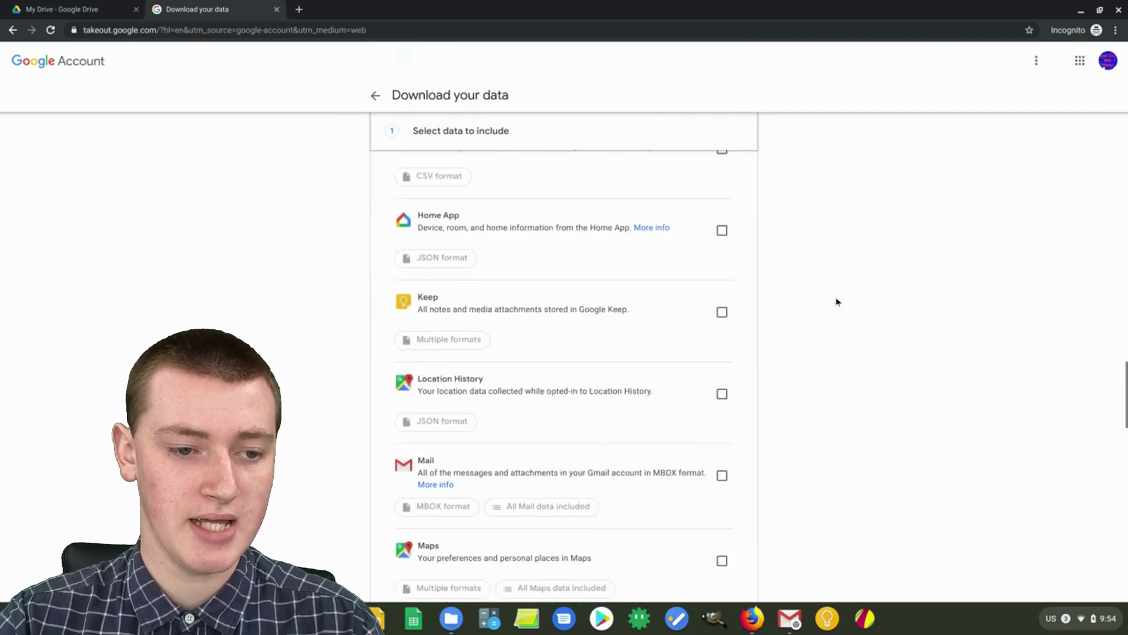
scroll(837, 301, down, 15)
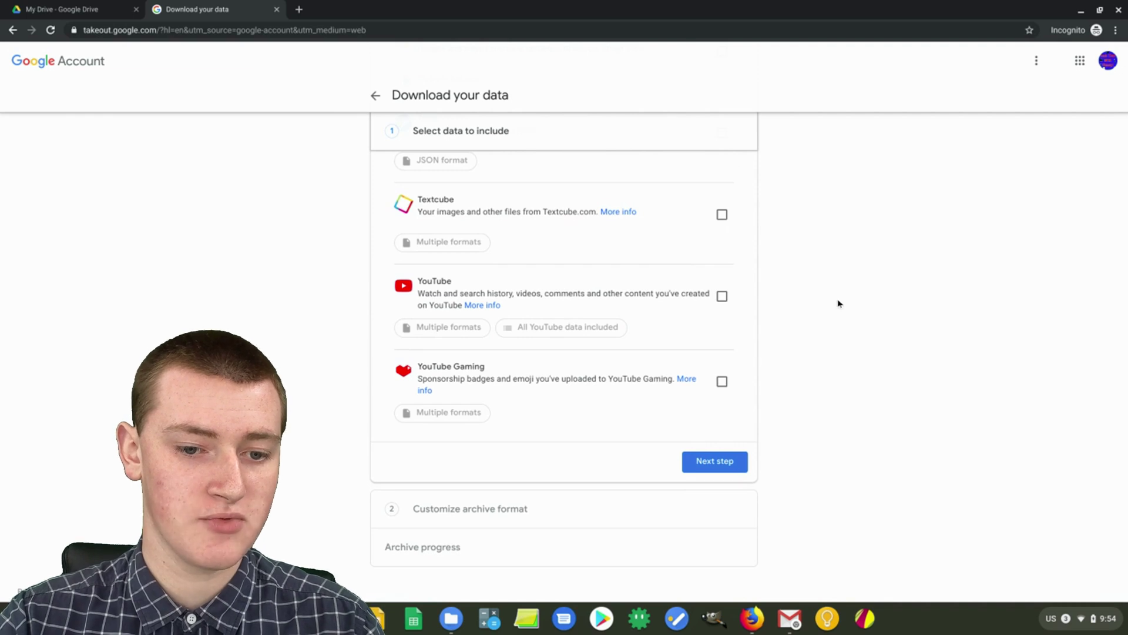
click(726, 465)
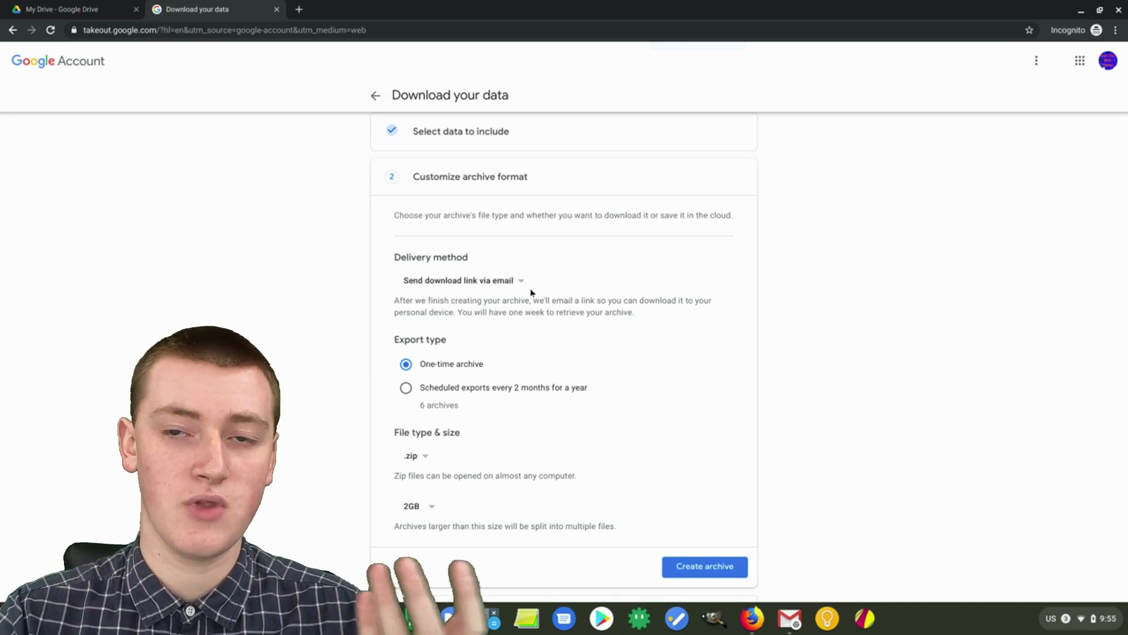
click(496, 282)
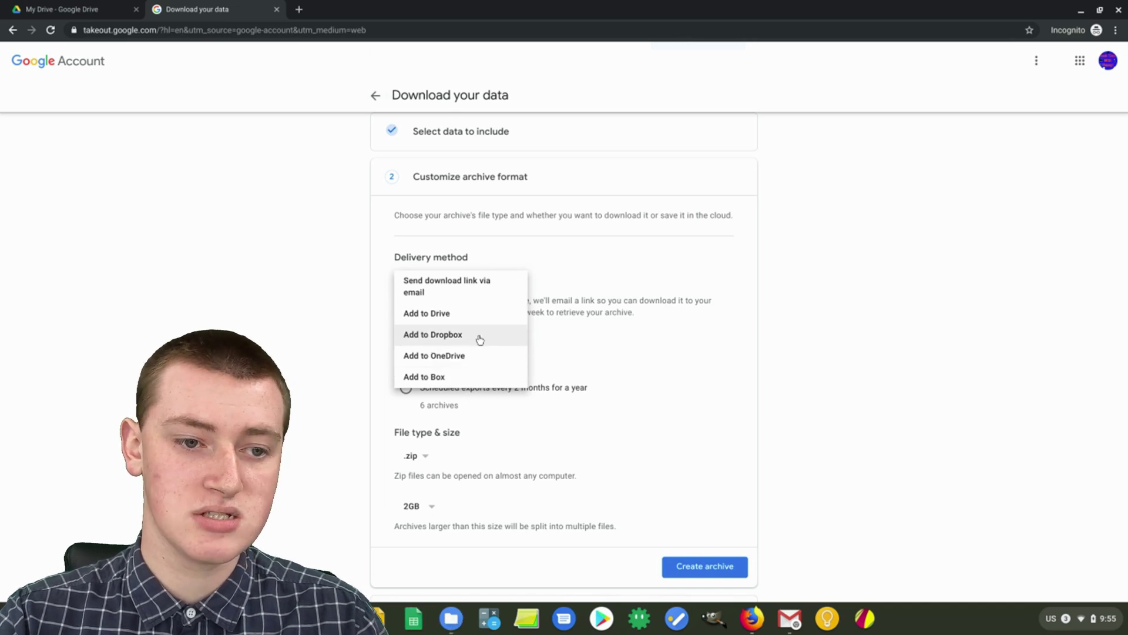
click(826, 266)
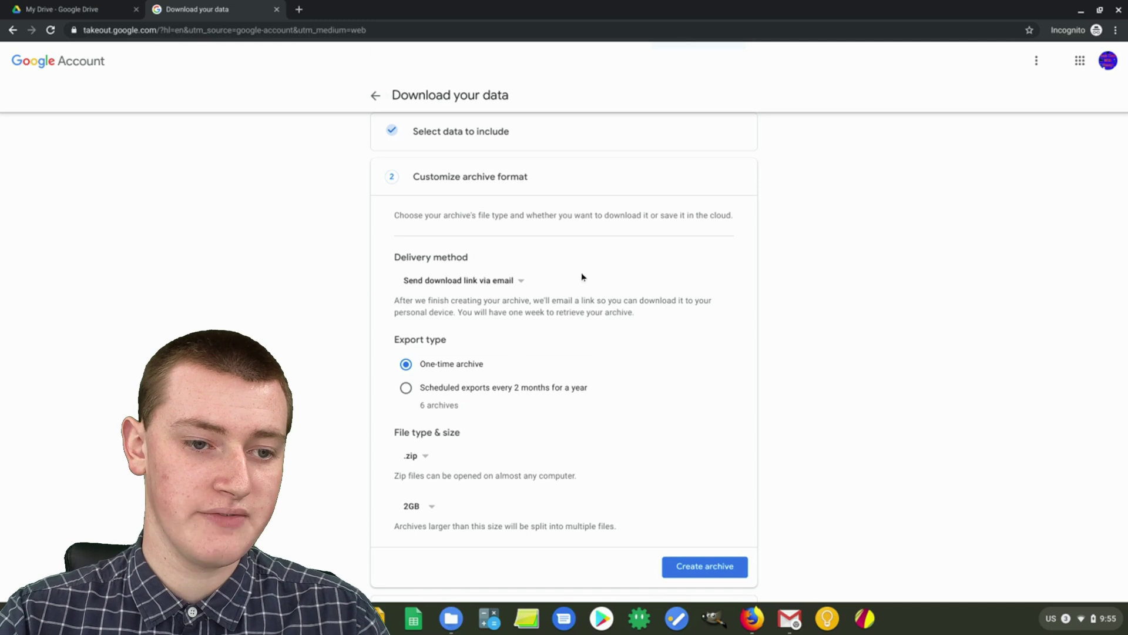
scroll(644, 273, down, 1)
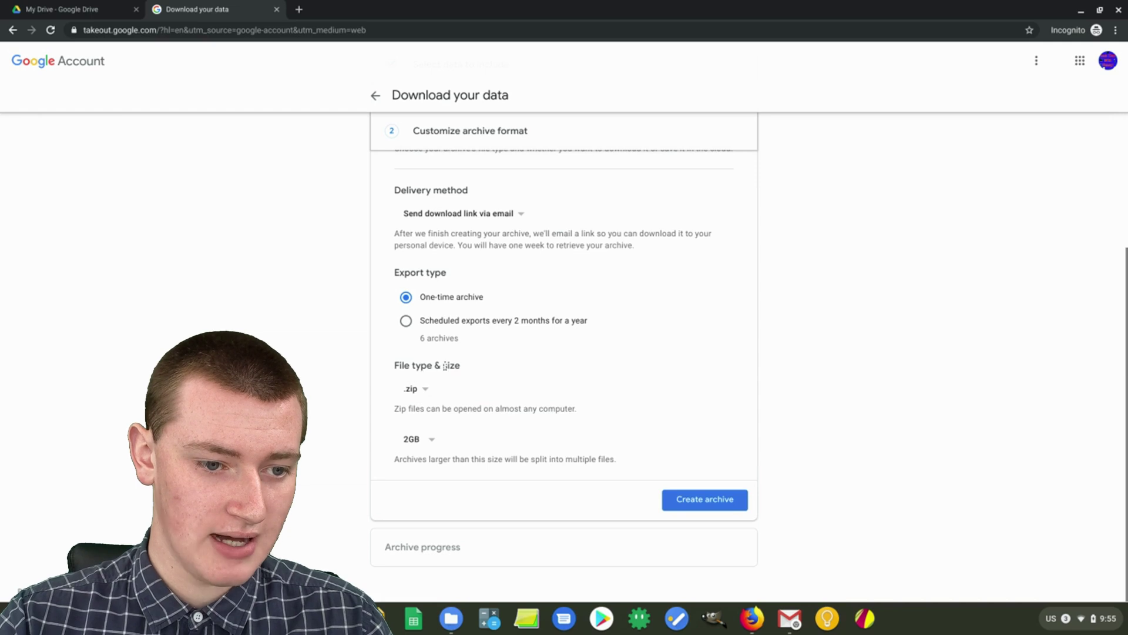
Keep the .zip file type and try maximum archive sizes of 10GB, 50GB and 4GB
click(419, 389)
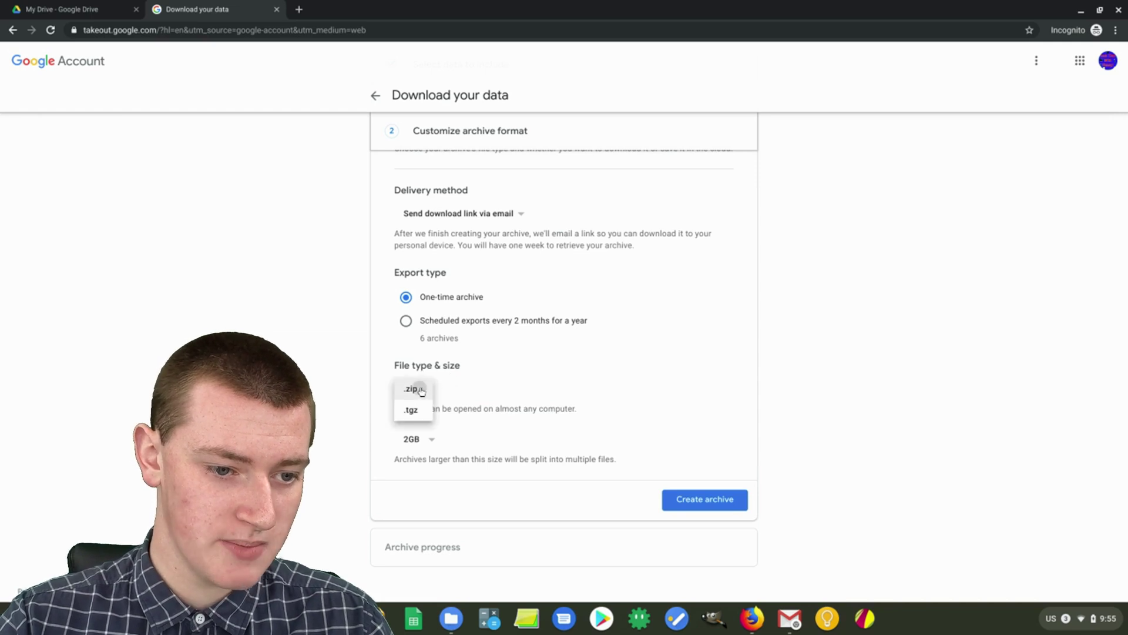
click(415, 389)
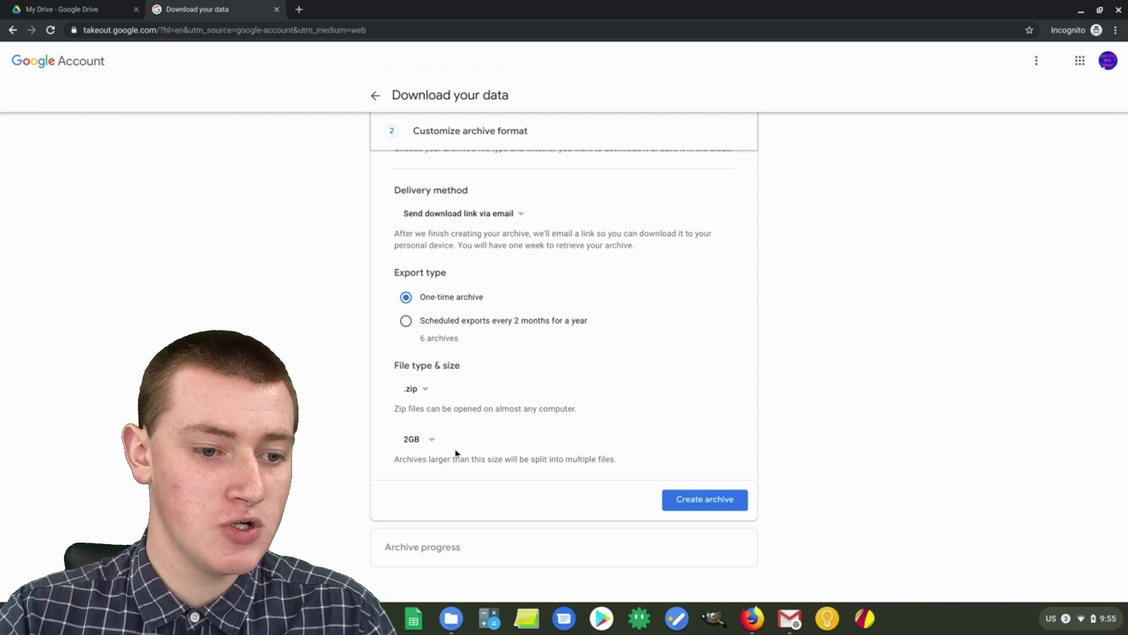
click(415, 445)
click(424, 479)
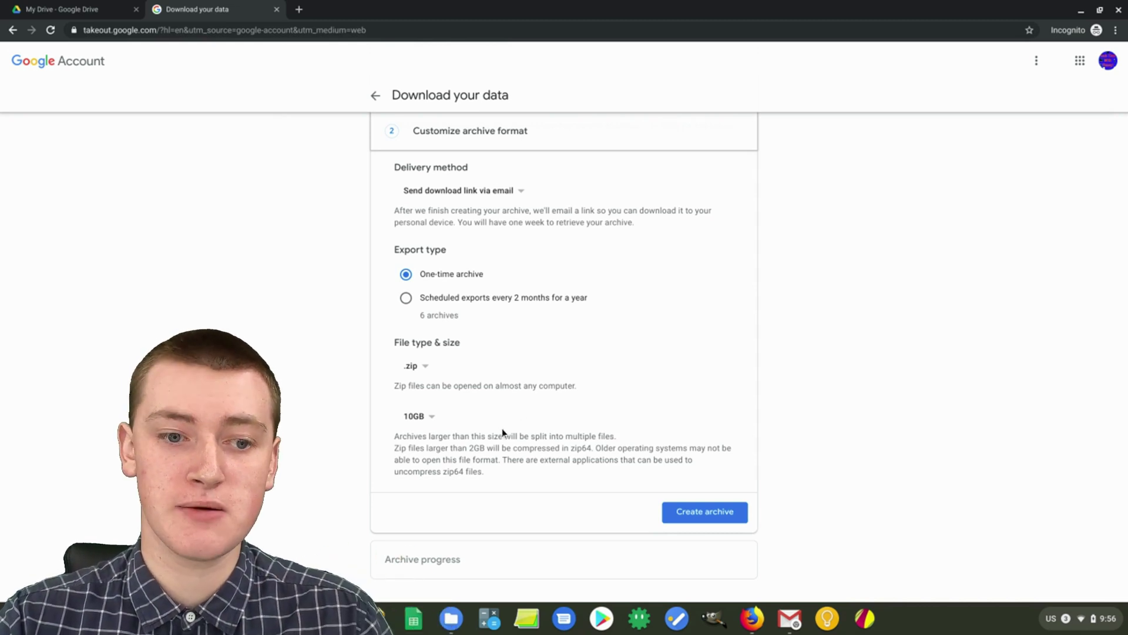
click(416, 416)
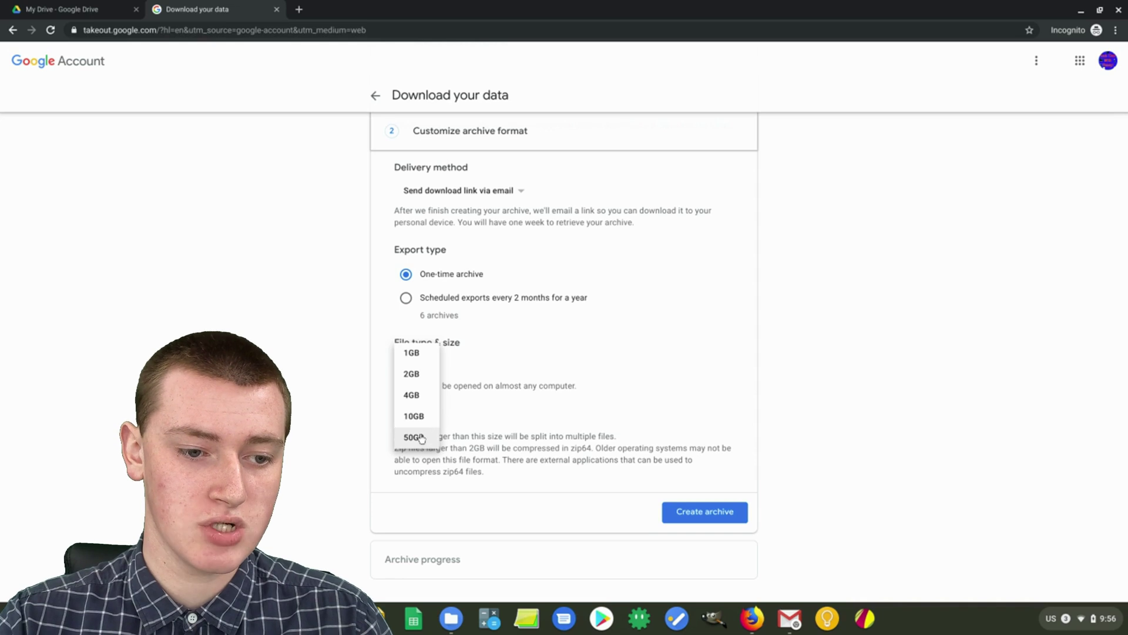
click(420, 433)
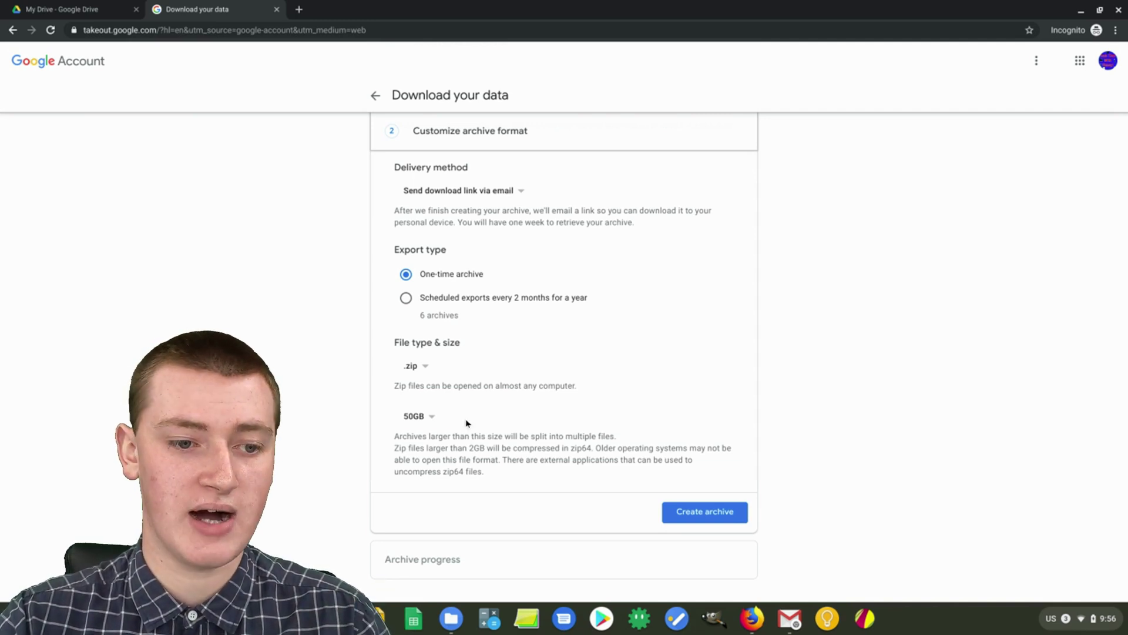
click(422, 416)
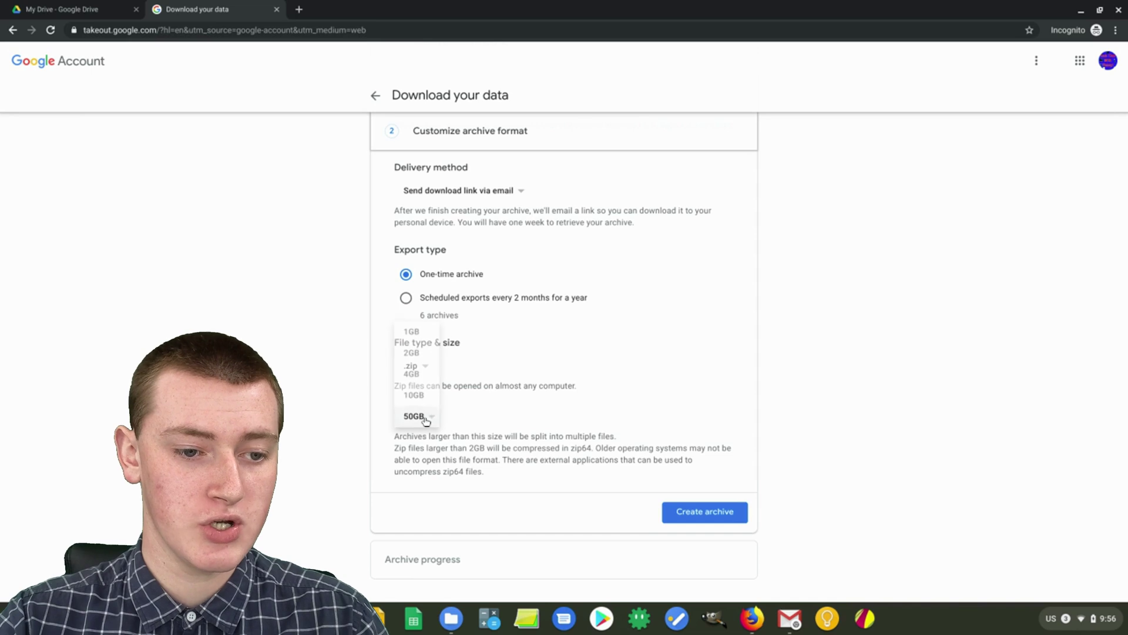
click(413, 373)
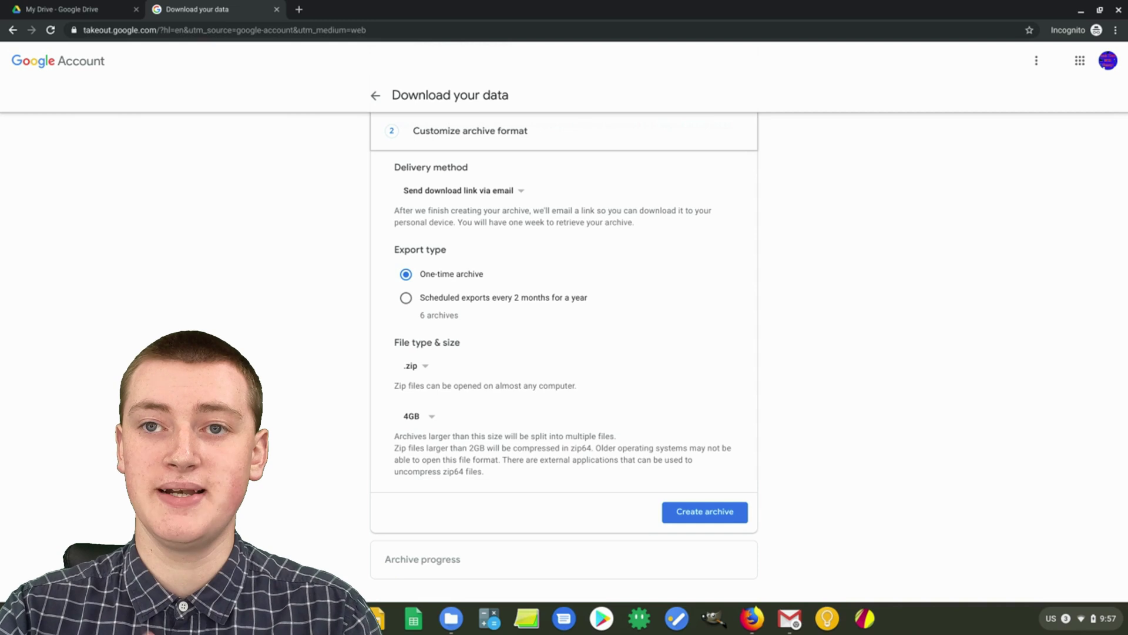
Set the maximum archive size back to 50GB and create the archive
click(413, 416)
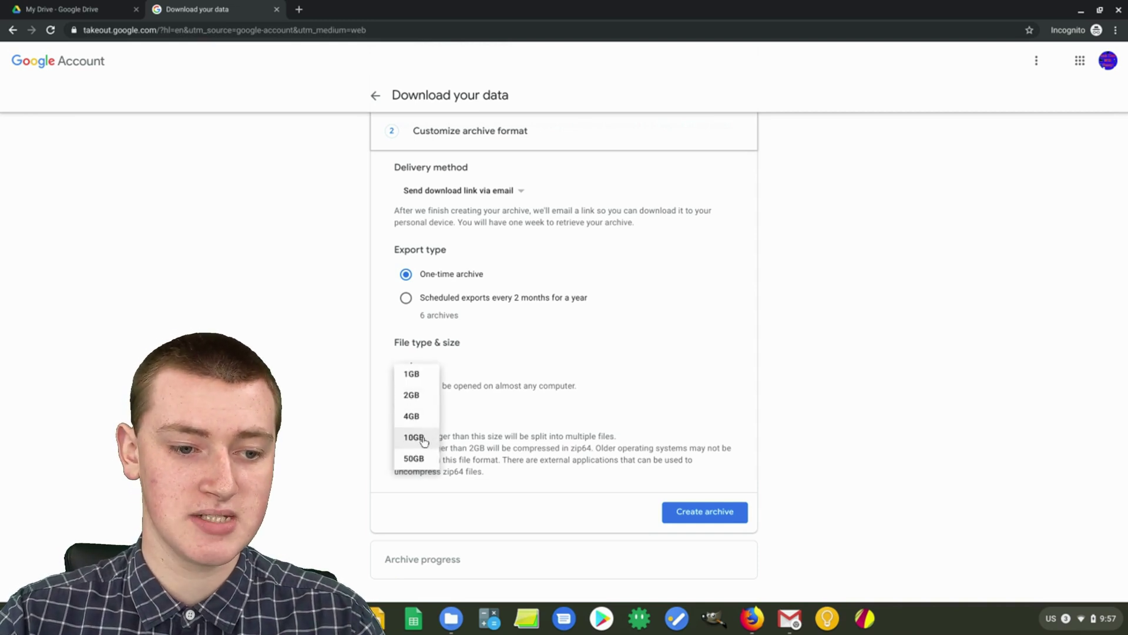
click(426, 459)
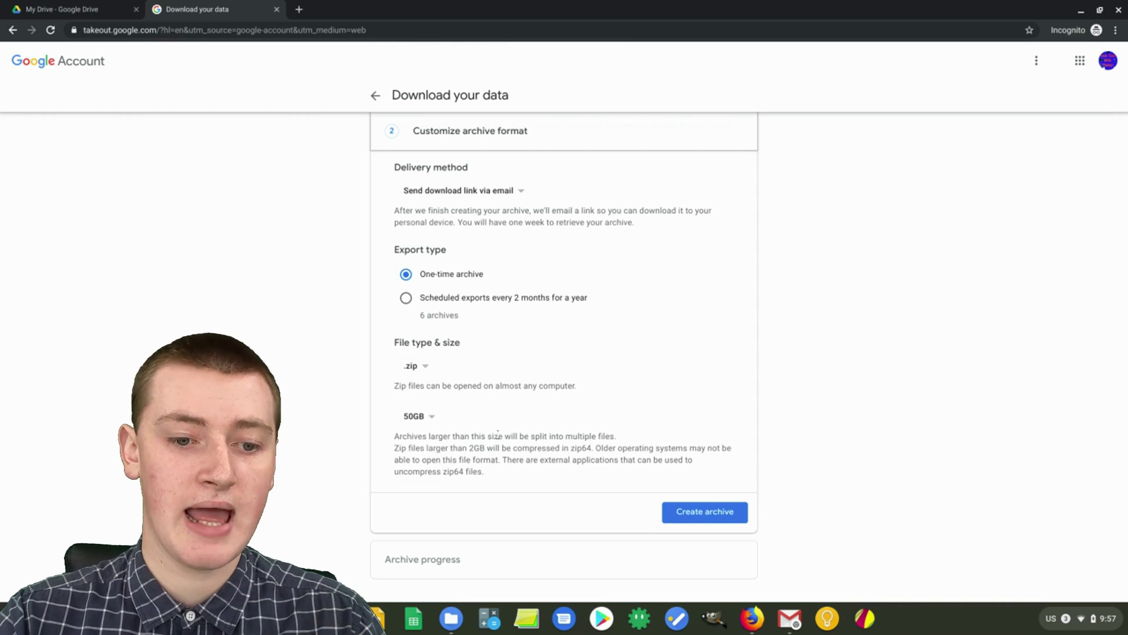
scroll(500, 441, down, 1)
click(716, 509)
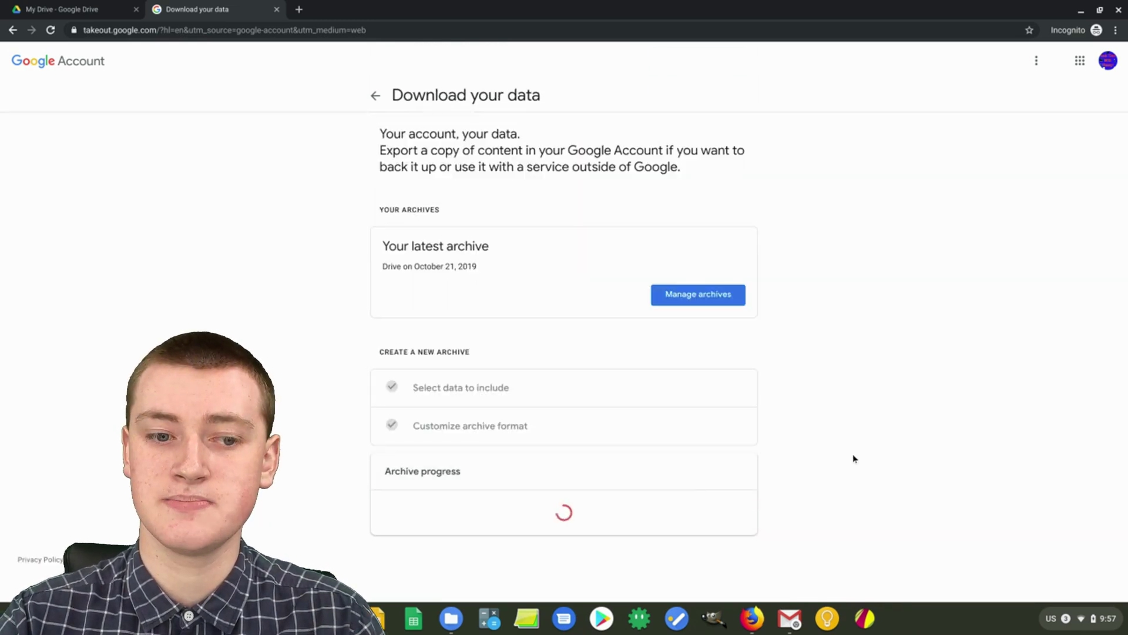
Scroll down the Takeout page while the Drive archive is being prepared
scroll(864, 431, down, 1)
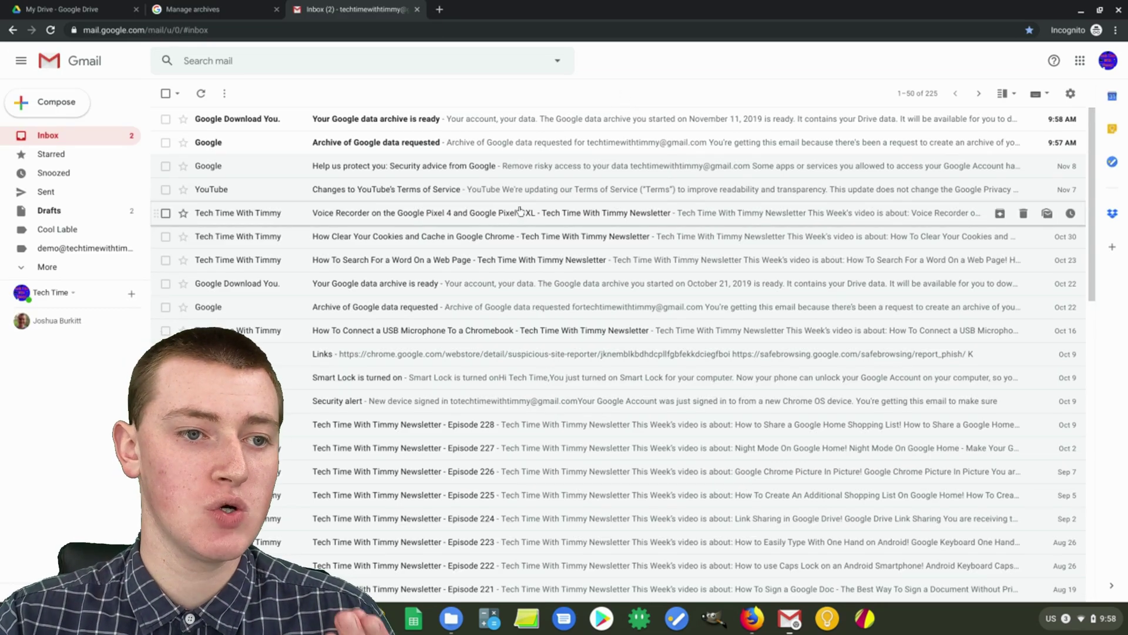
Read the 'Archive of Google data requested' email, then go back to the inbox
click(464, 146)
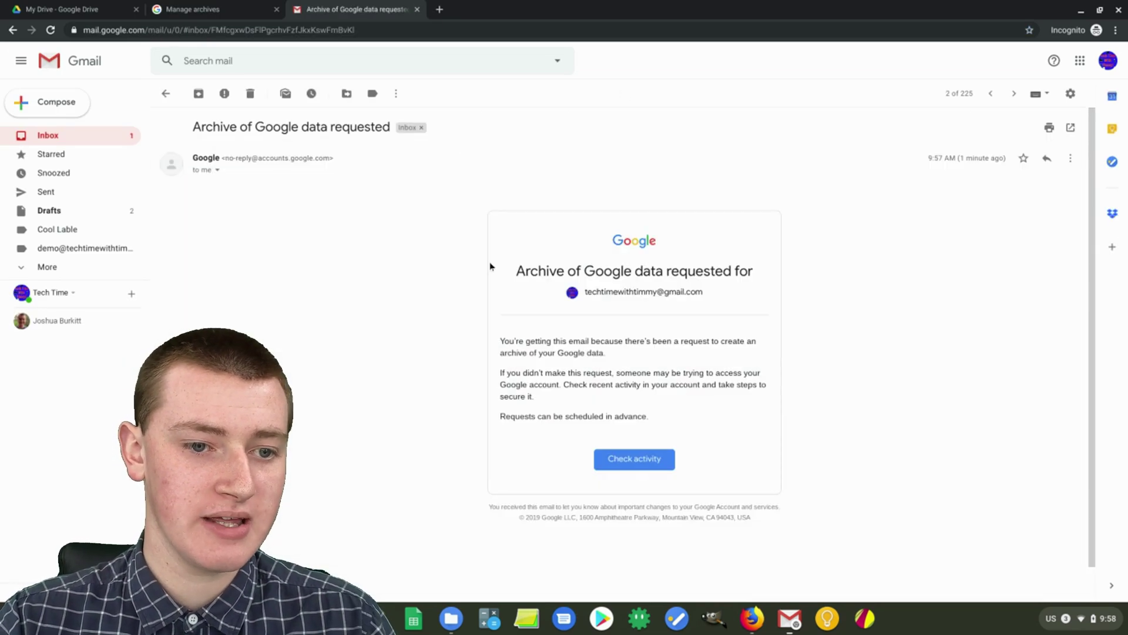
scroll(489, 264, down, 1)
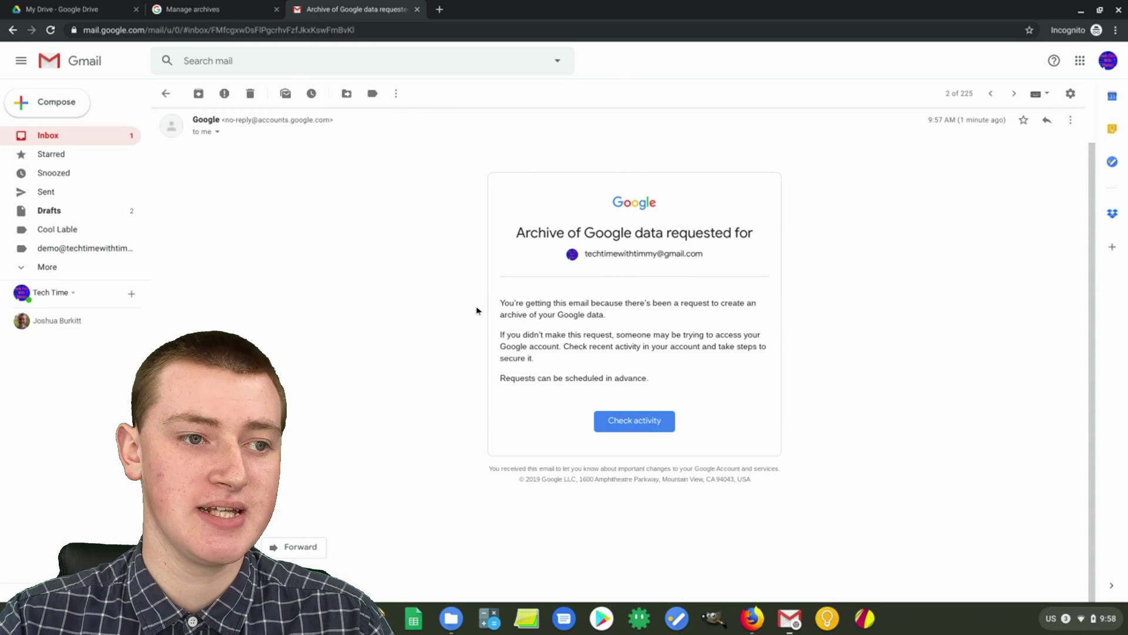
scroll(477, 311, up, 1)
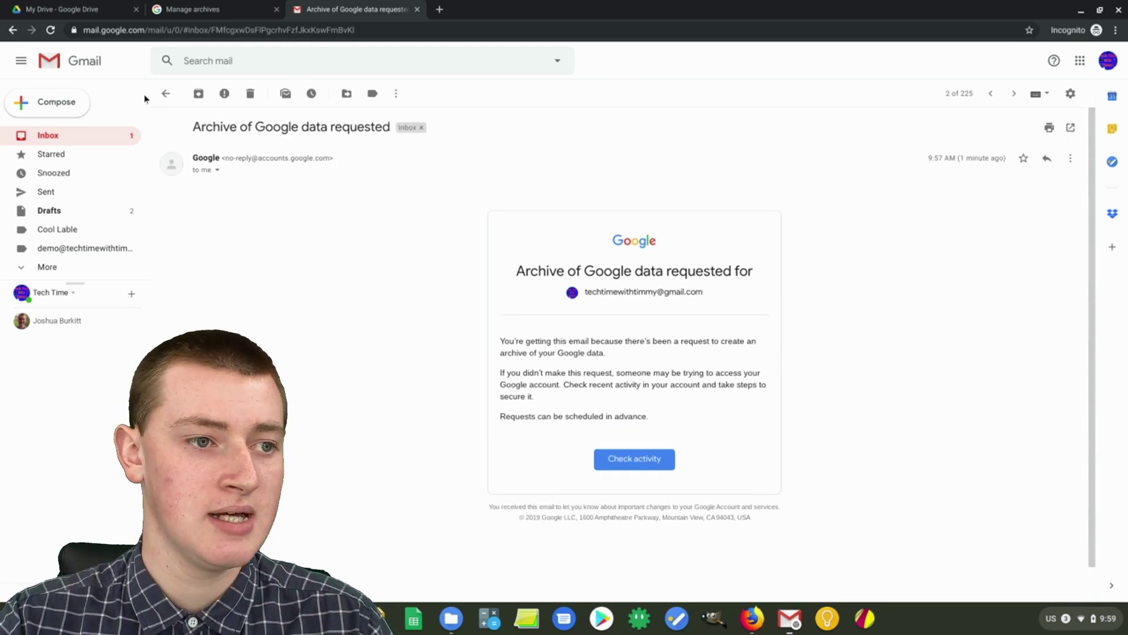
click(167, 94)
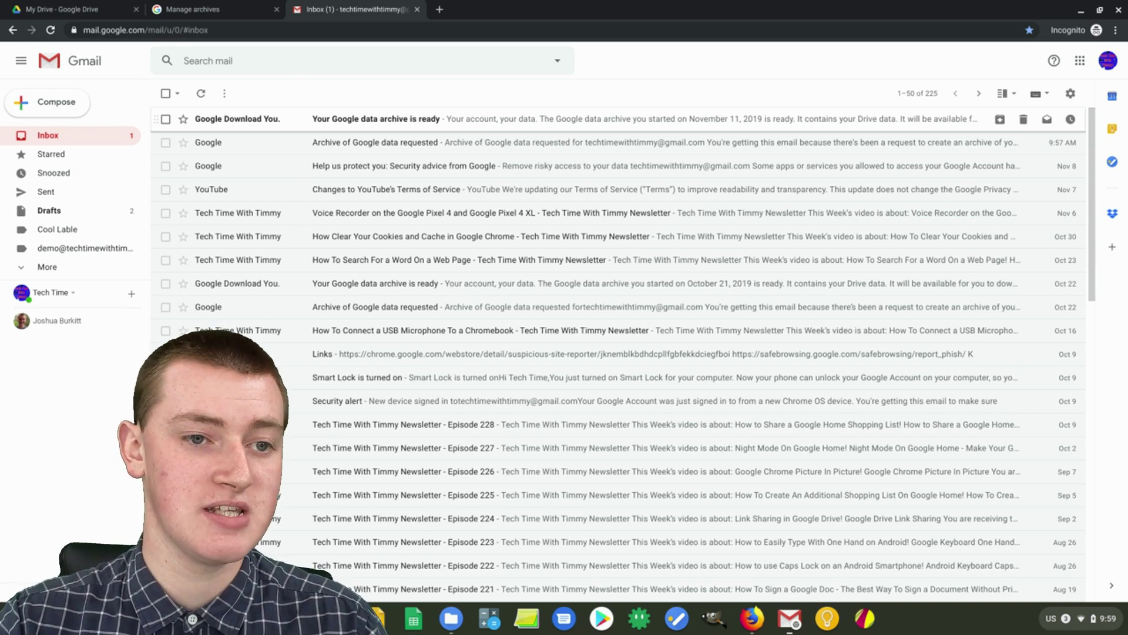
Open the 'Your Google data archive is ready' email and start downloading the archive
click(480, 120)
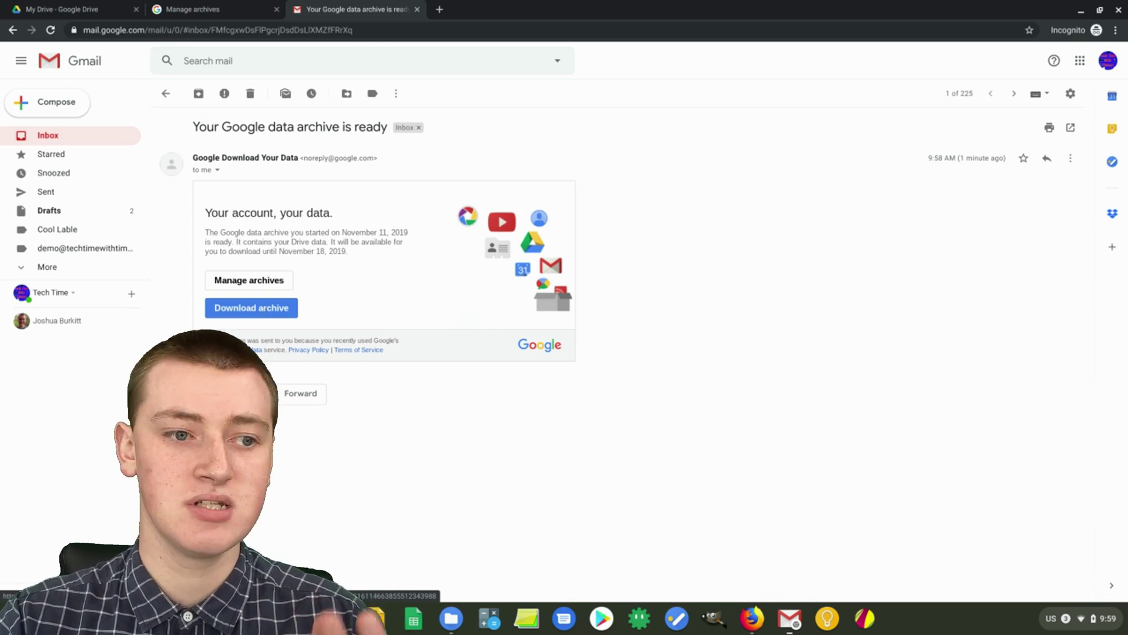
click(265, 310)
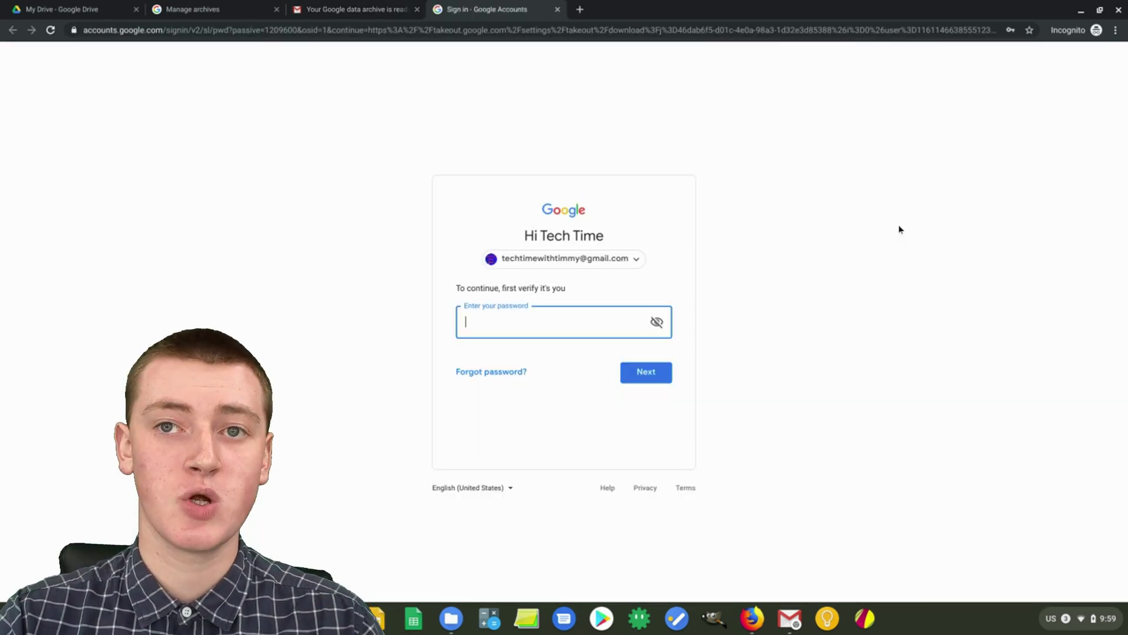